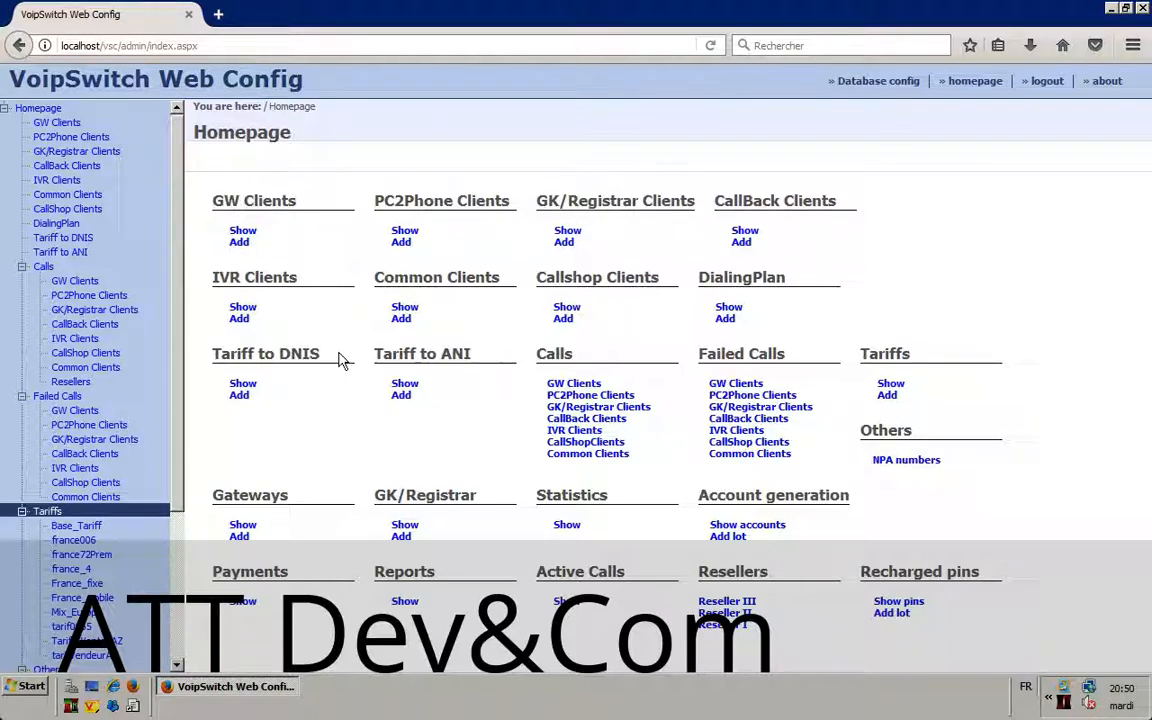
Step: Open the Common Clients list from the left sidebar tree
left_click(69, 197)
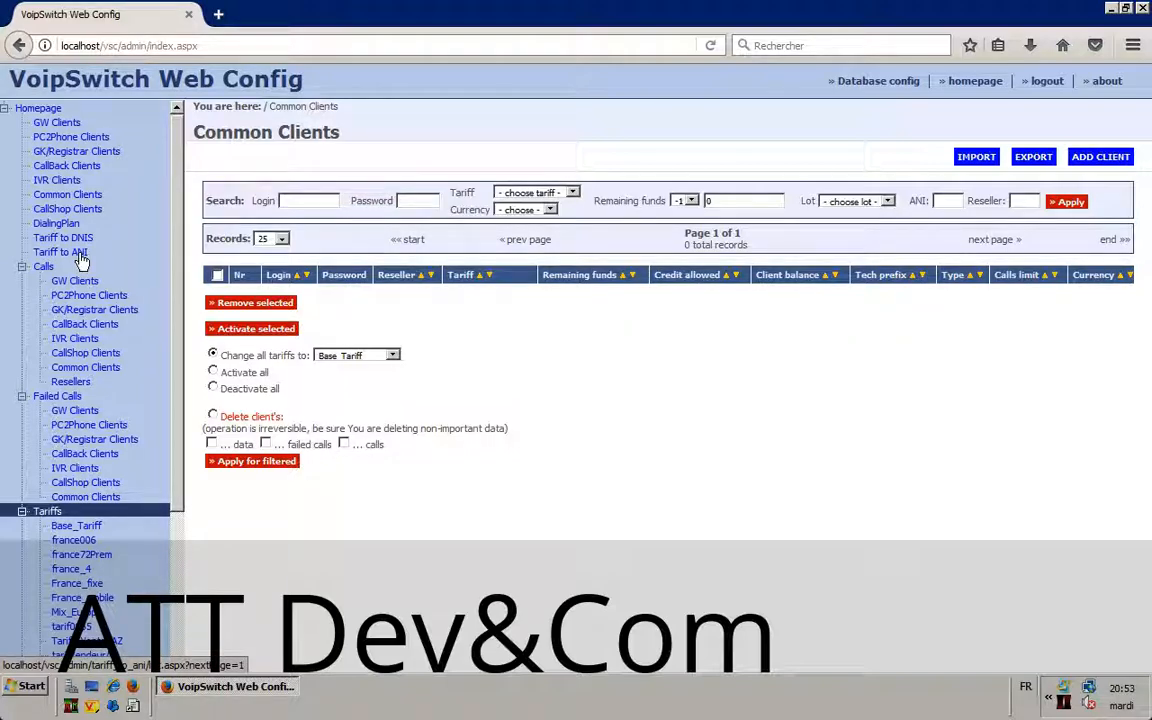
Step: Reload the Common Clients list, start a new client, and scroll through the blank form
left_click(71, 196)
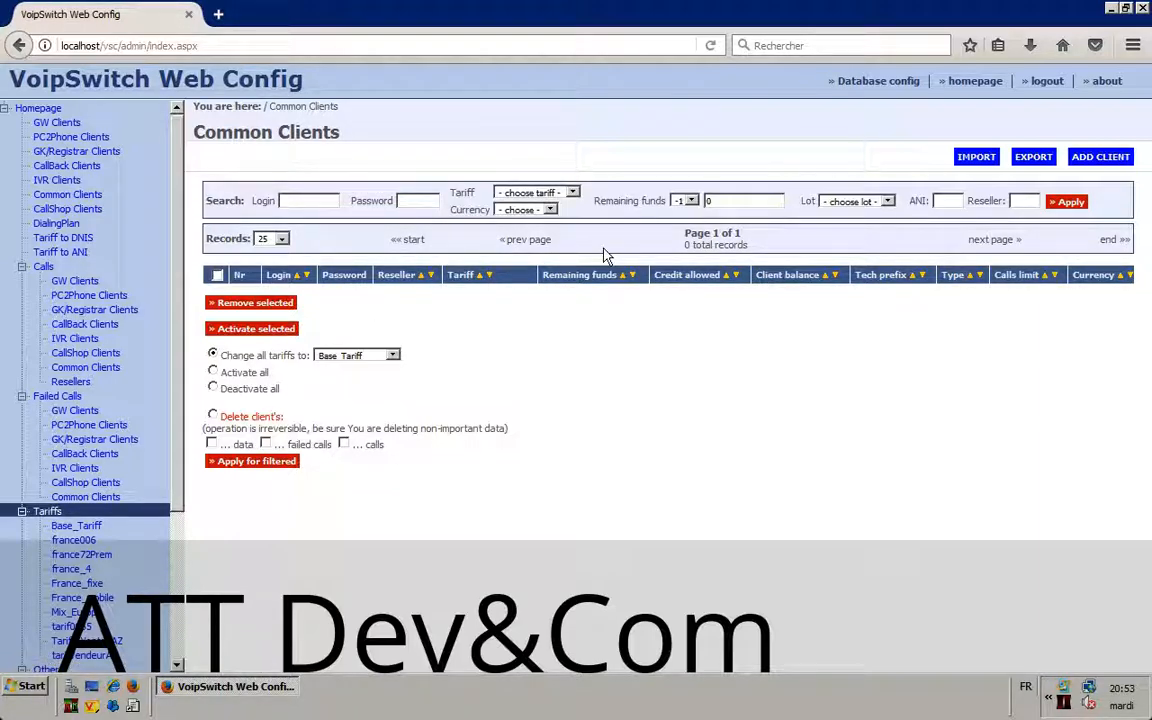
left_click(1102, 158)
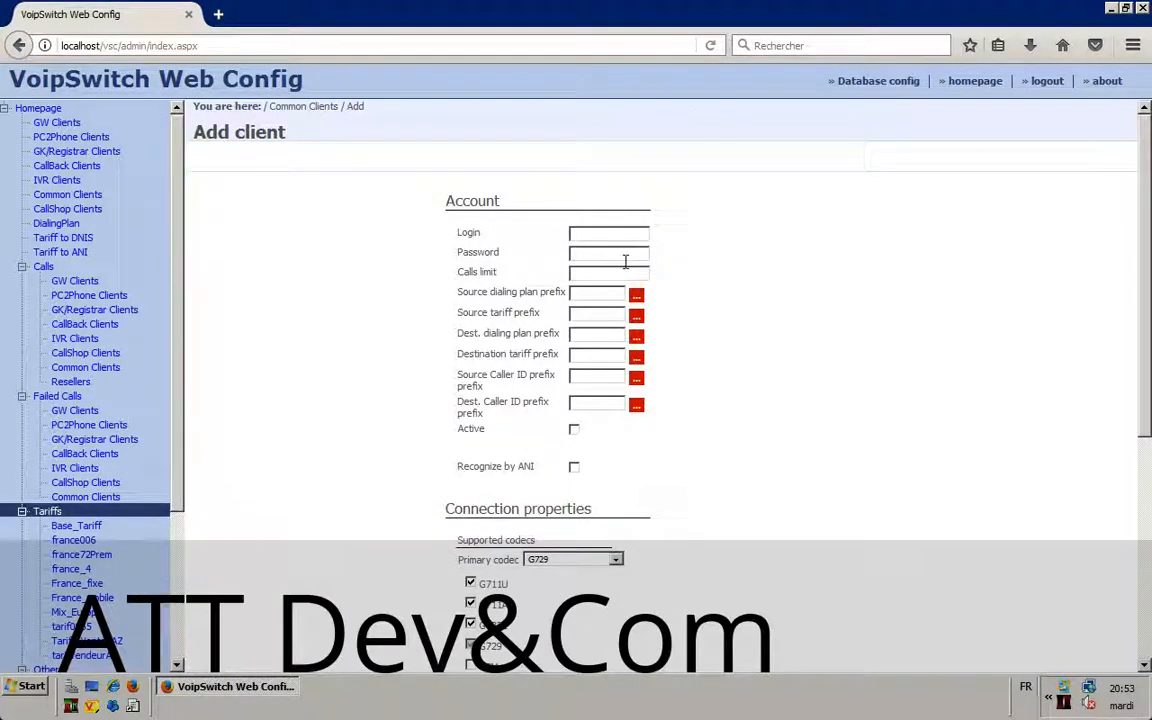
scroll(622, 260, "down", 2)
scroll(625, 262, "down", 4)
scroll(625, 265, "up", 5)
scroll(624, 262, "down", 4)
scroll(610, 250, "up", 5)
Step: Enter the new client's login and password, correcting a mistyped password
left_click(595, 235)
type("u")
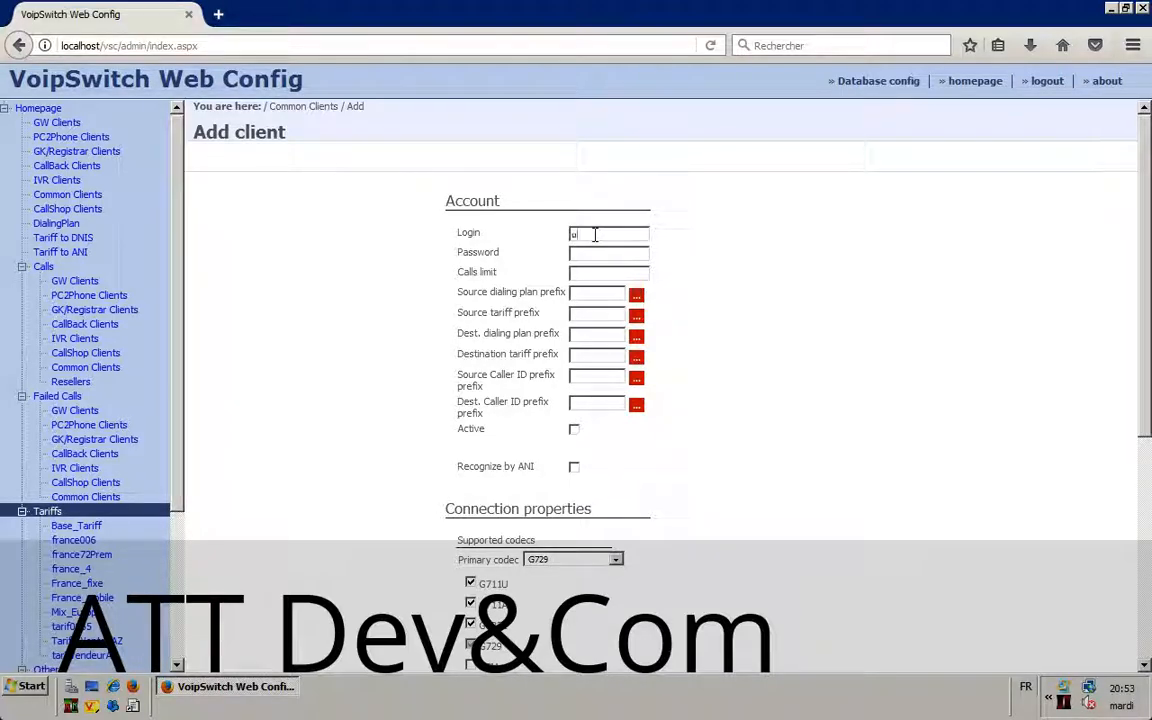
type("sertest")
left_click(597, 255)
type("pqss")
key("BackSpace")
key("BackSpace")
key("BackSpace")
type("asstest")
Step: Set the Calls limit to 0, clearing the stray dash and 6
left_click(598, 268)
left_click_drag(458, 271, 502, 280)
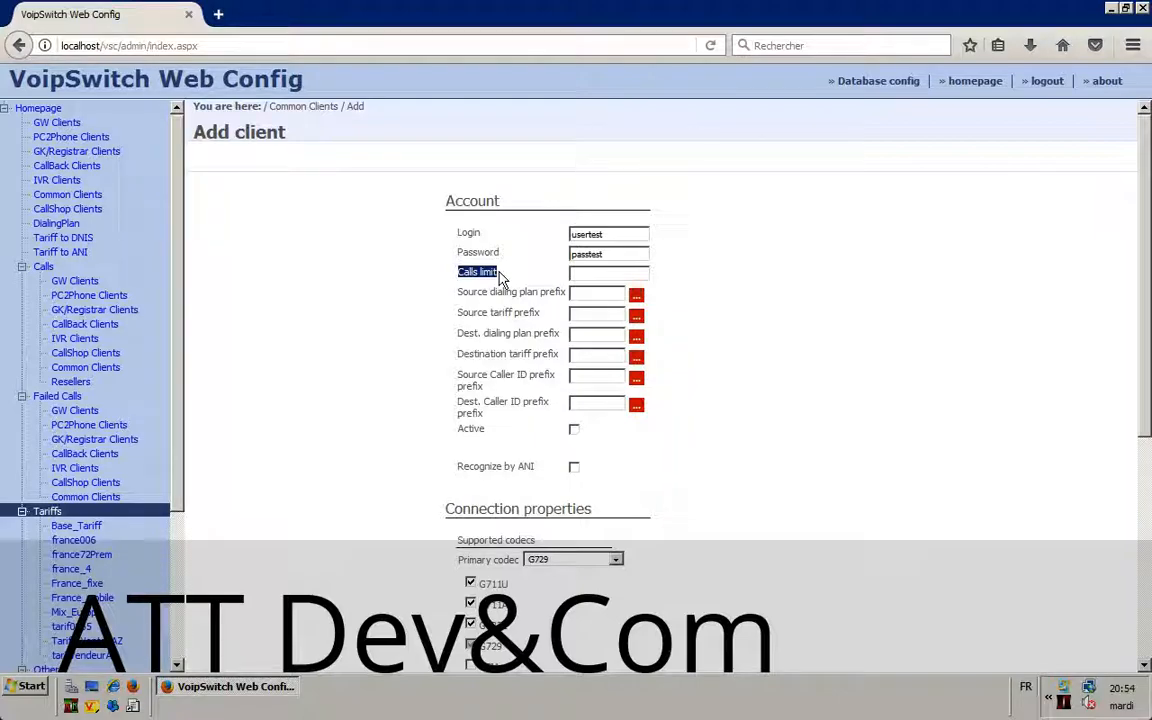
left_click(588, 272)
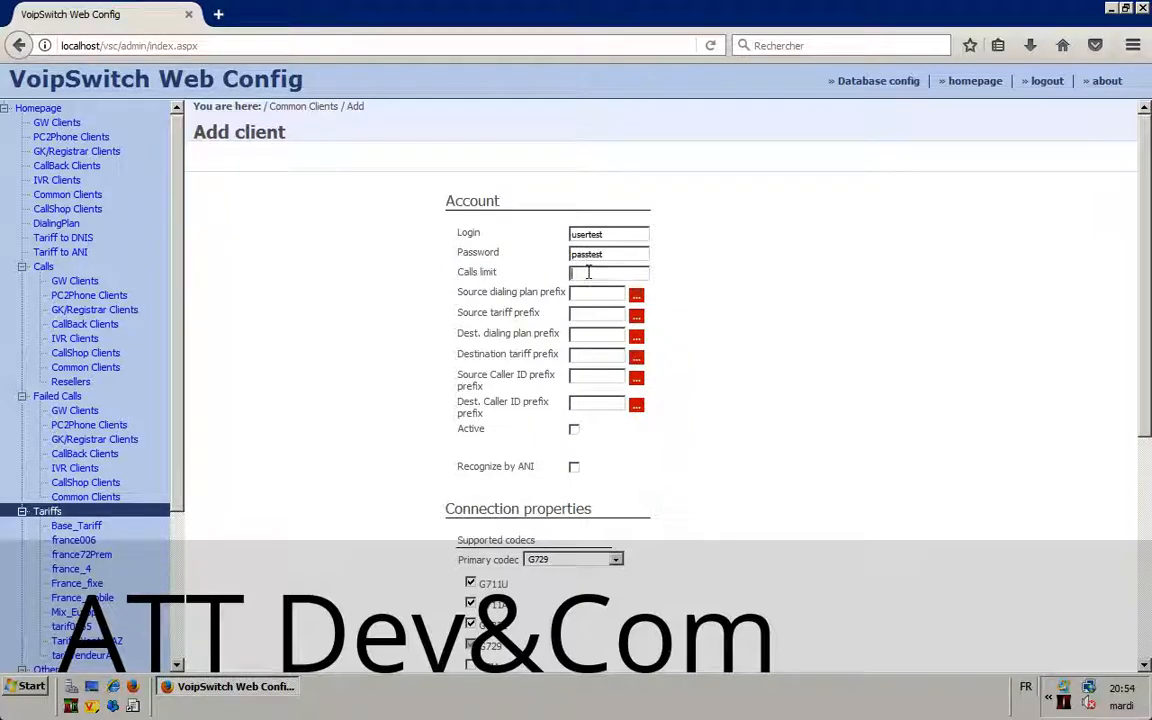
type("-")
key("BackSpace")
type("6")
key("BackSpace")
type("0")
left_click(588, 292)
left_click_drag(462, 294, 660, 378)
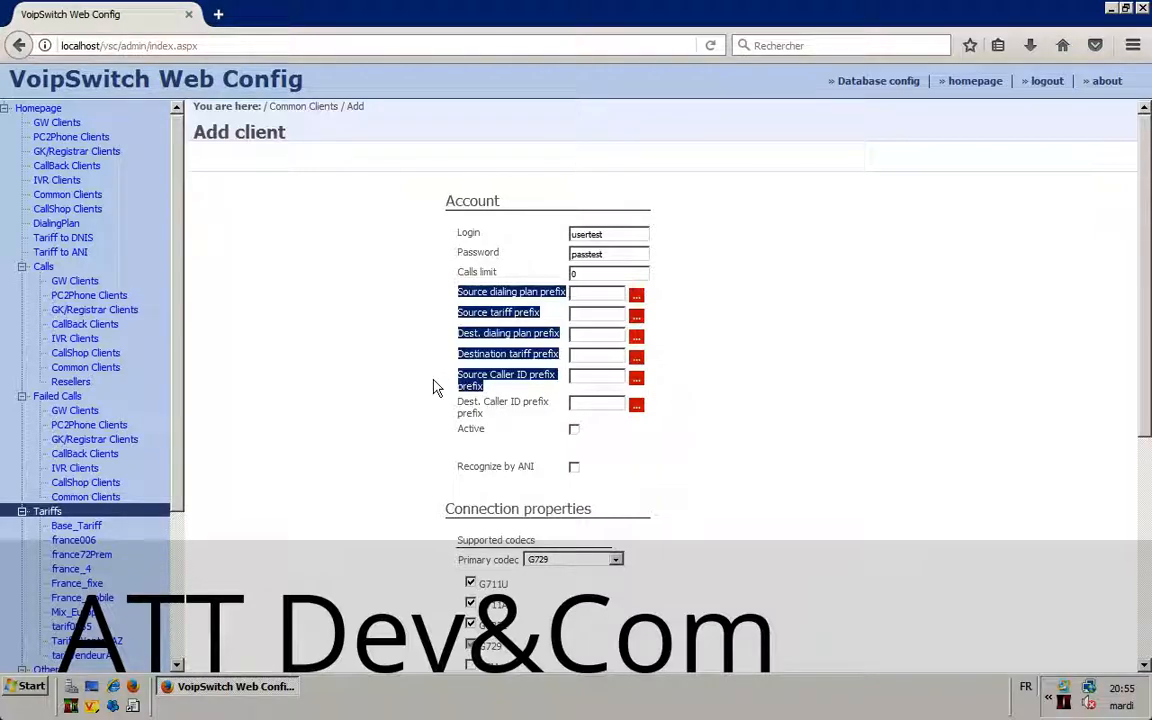
left_click(503, 377)
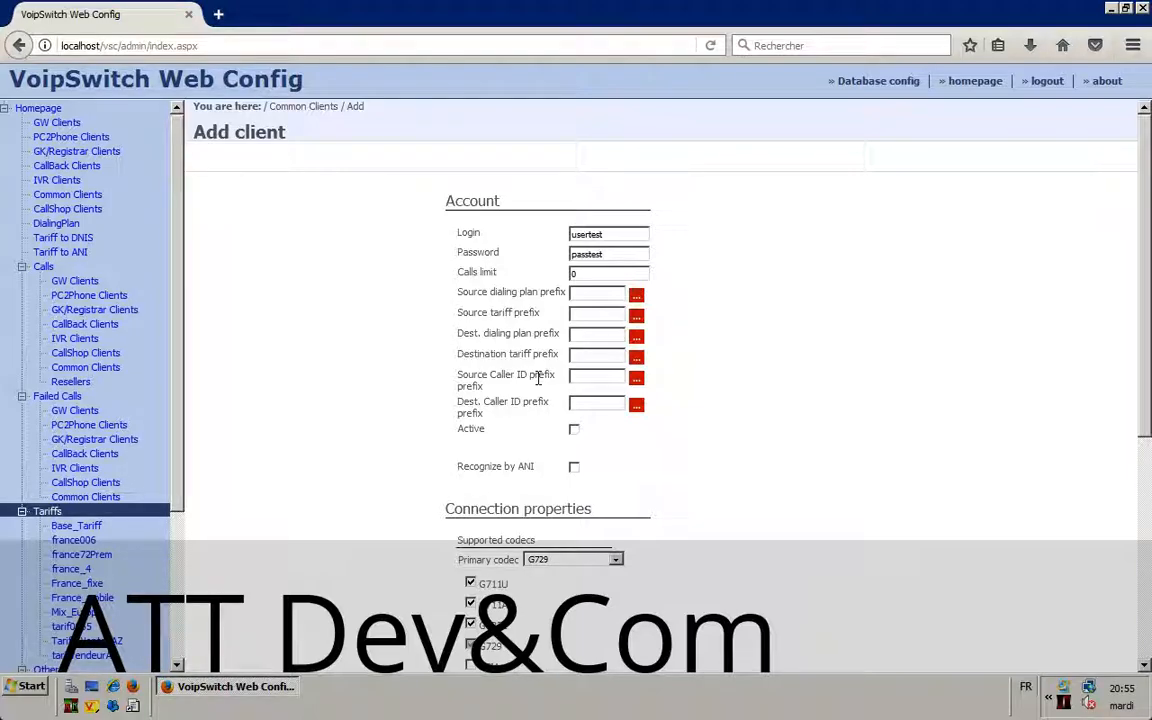
left_click_drag(463, 371, 462, 382)
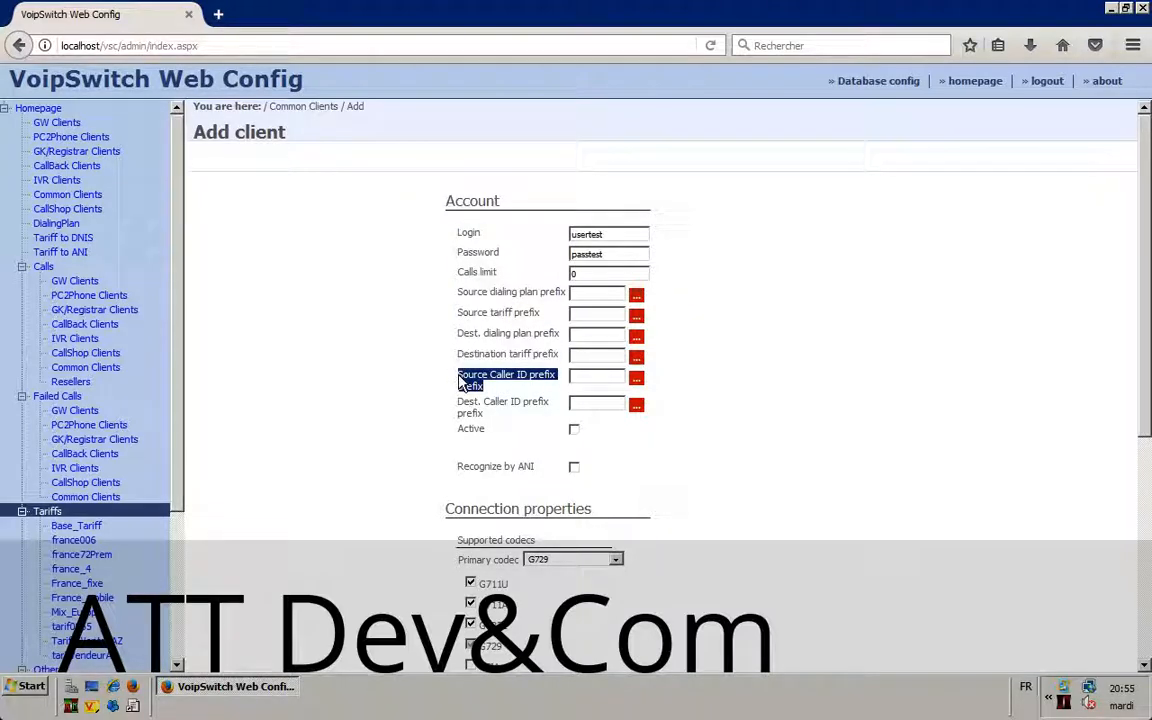
left_click(478, 378)
double_click(478, 378)
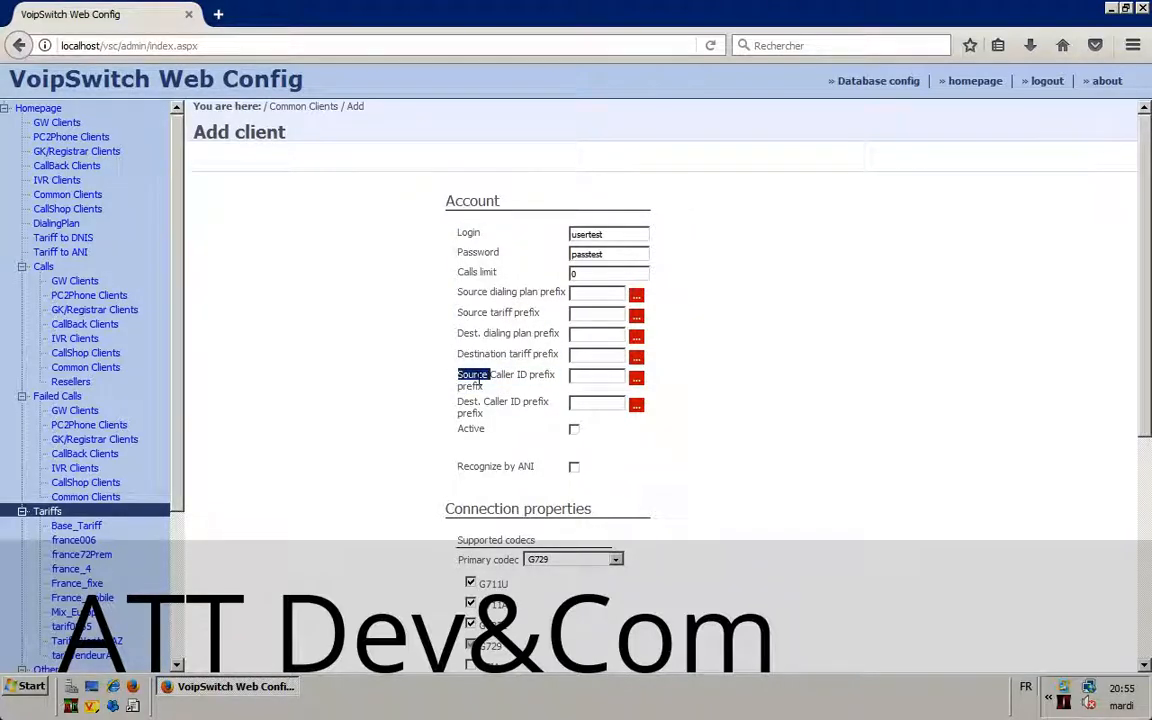
double_click(473, 355)
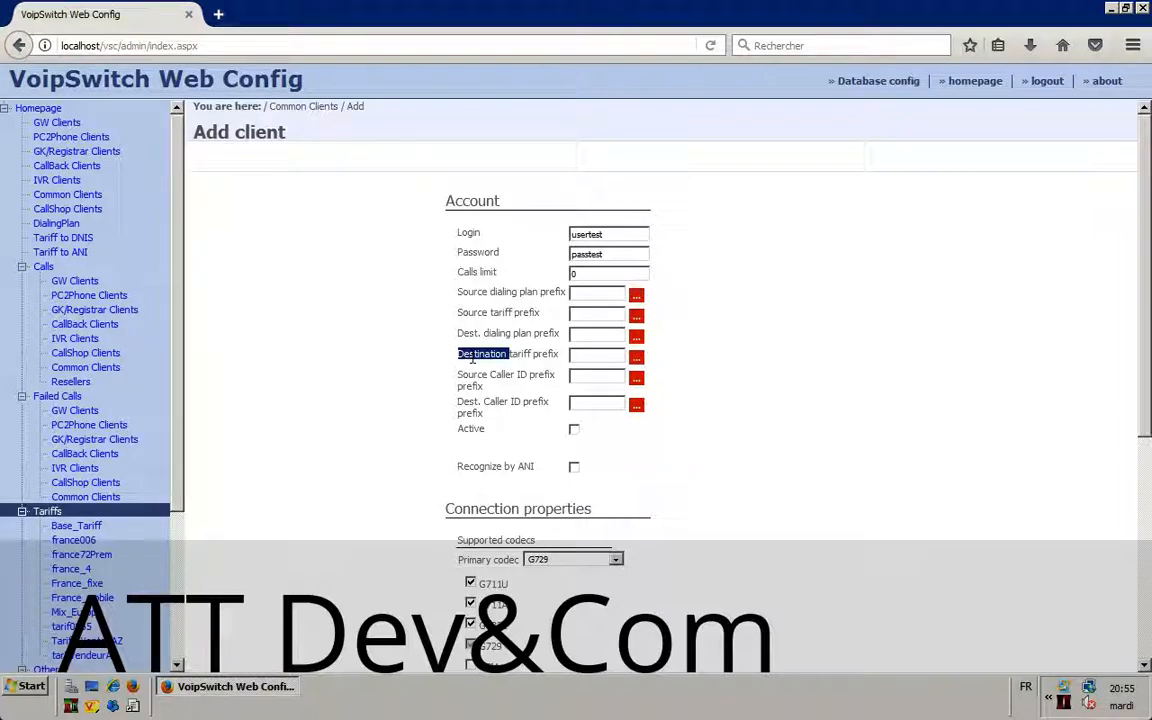
double_click(471, 313)
left_click_drag(524, 333, 533, 352)
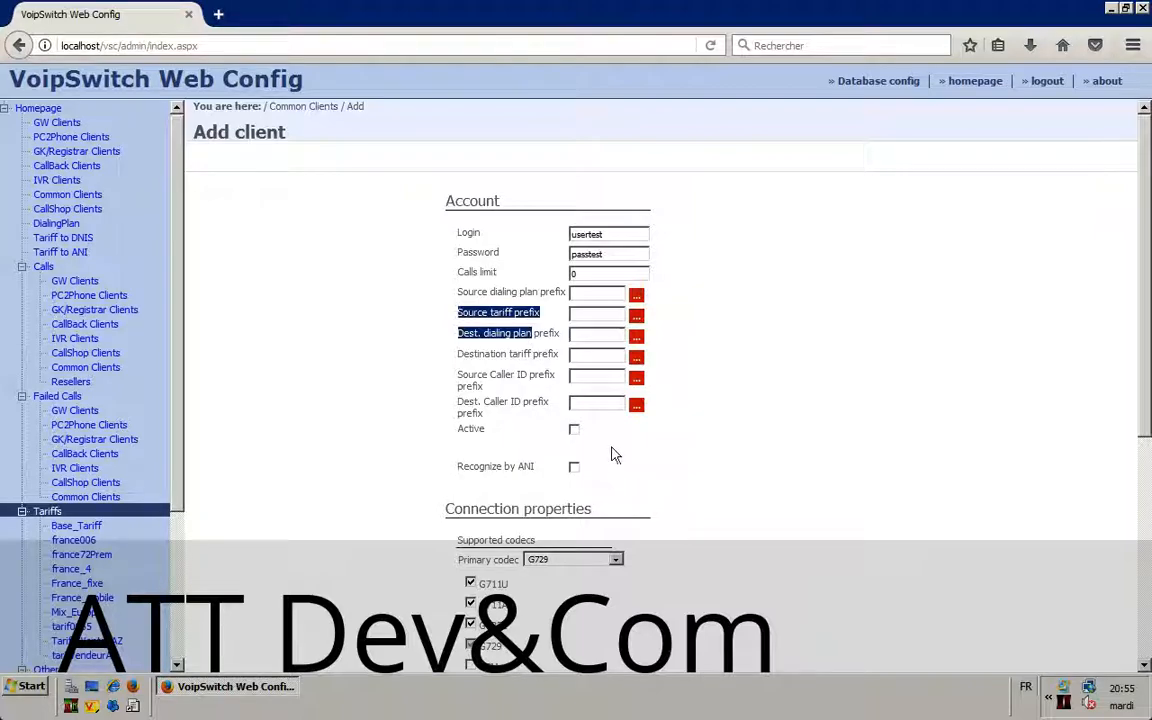
left_click(604, 403)
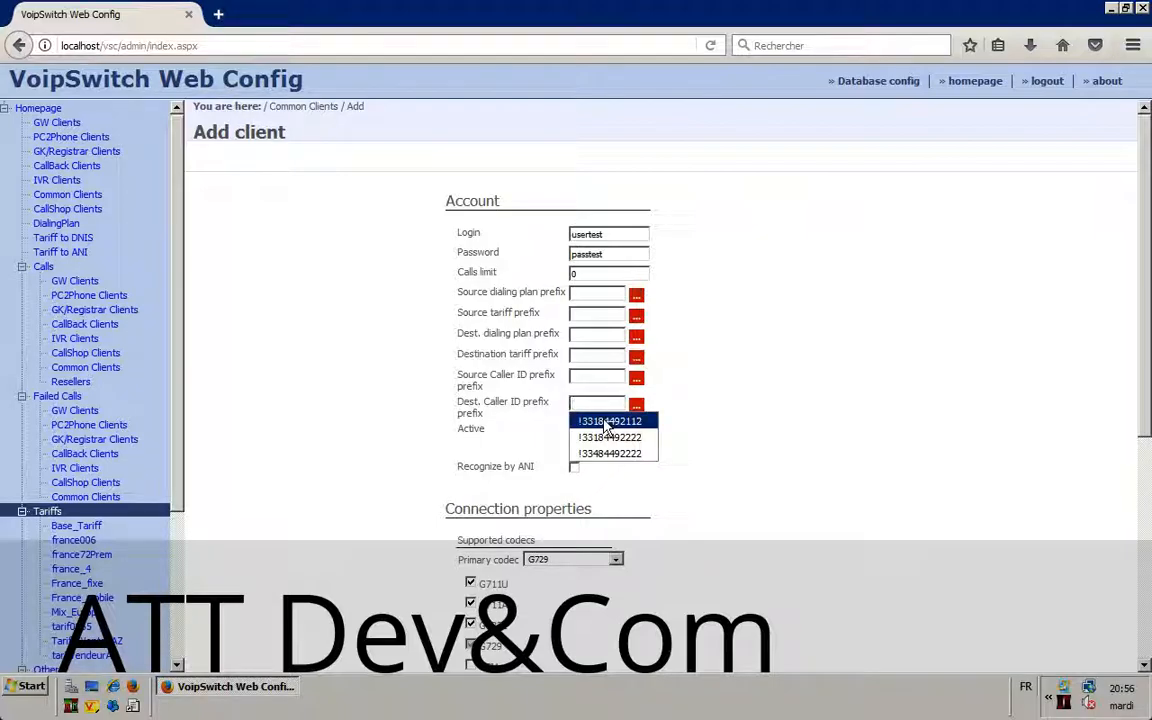
left_click(607, 424)
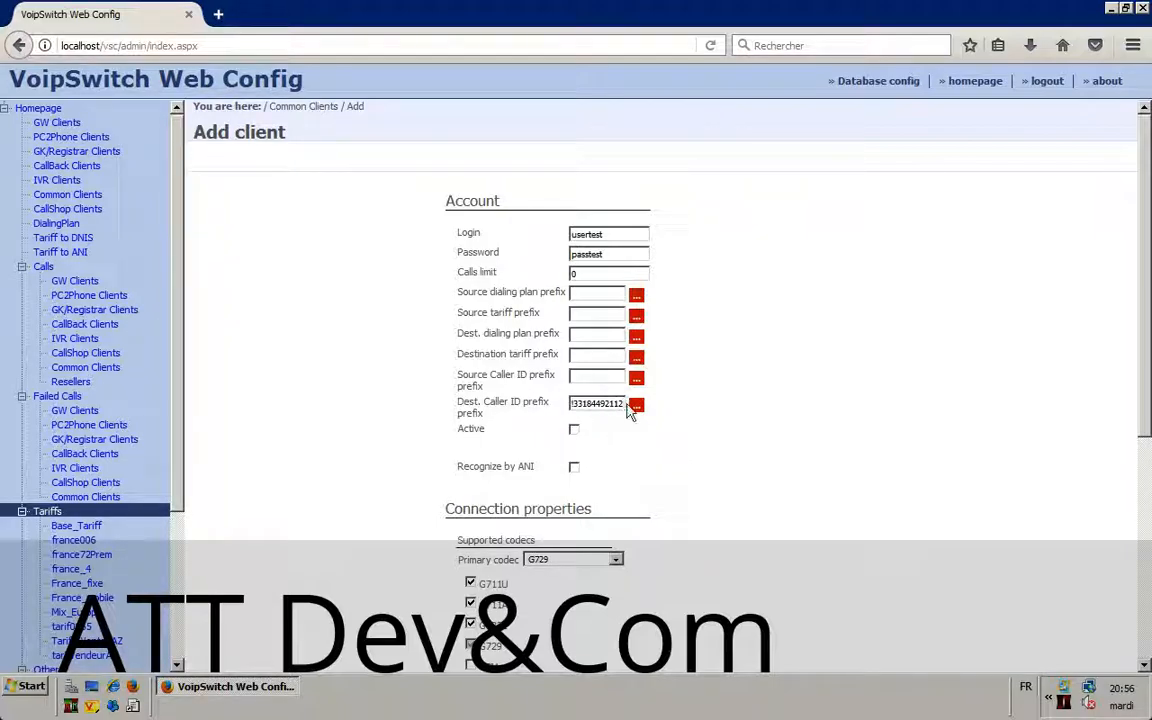
left_click(597, 403)
left_click_drag(588, 404, 625, 405)
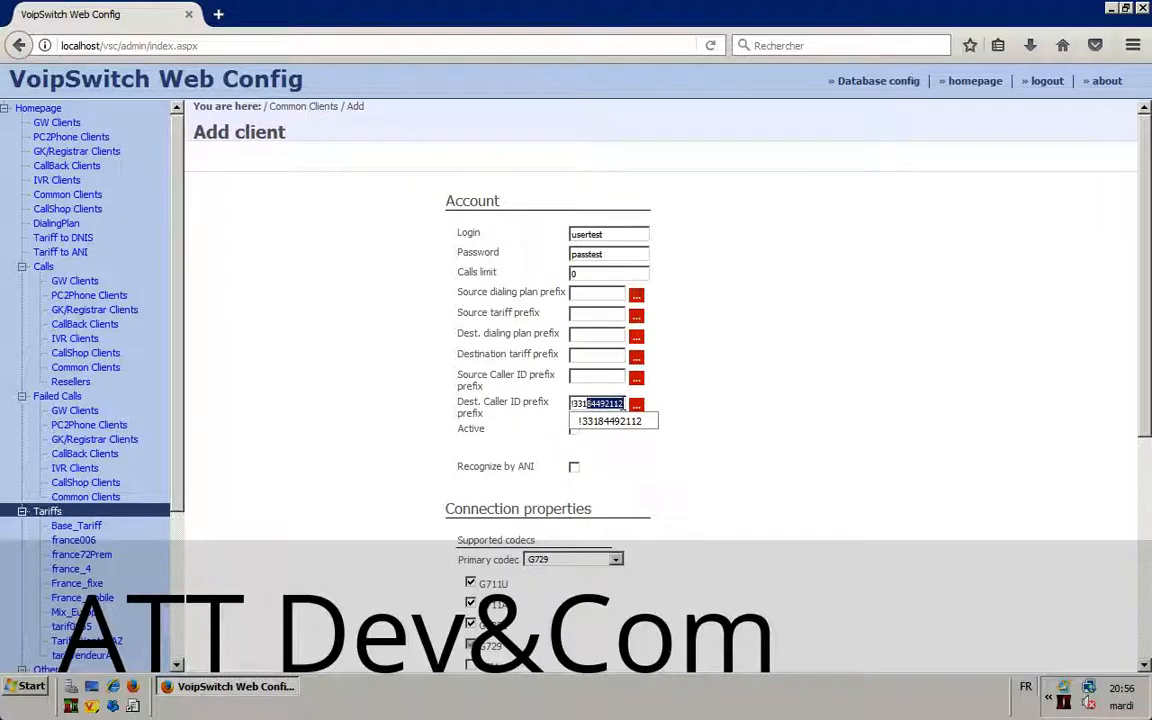
left_click(623, 405)
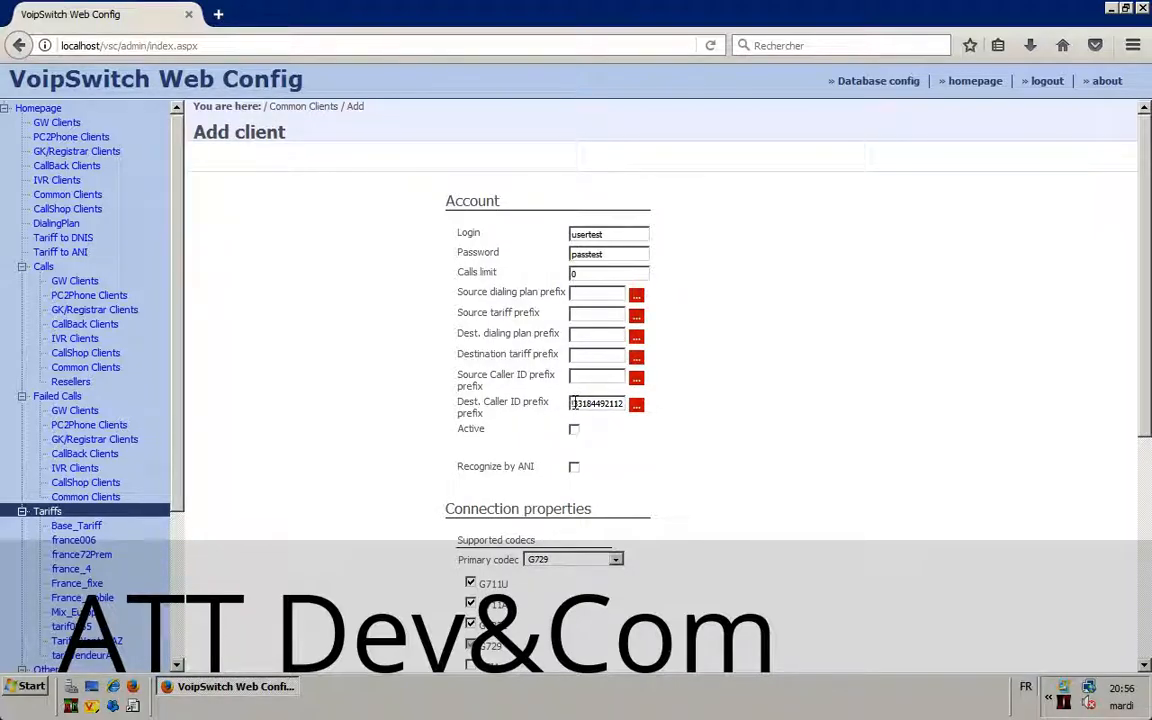
left_click(571, 403)
double_click(592, 403)
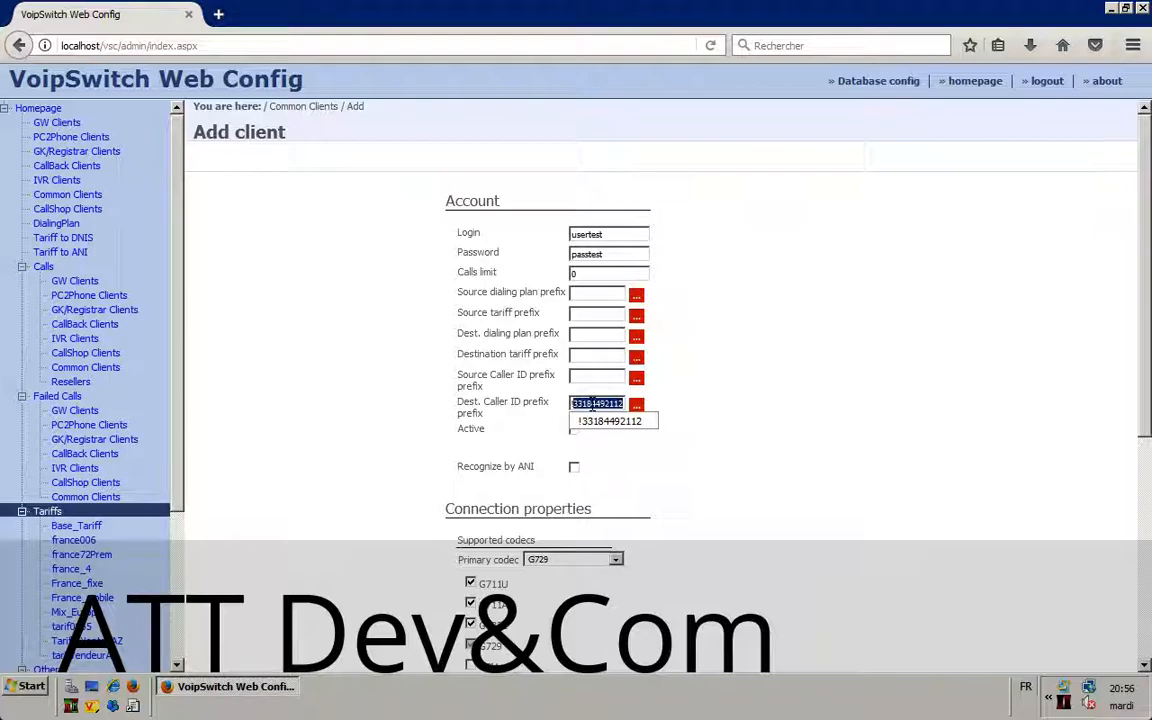
key("BackSpace")
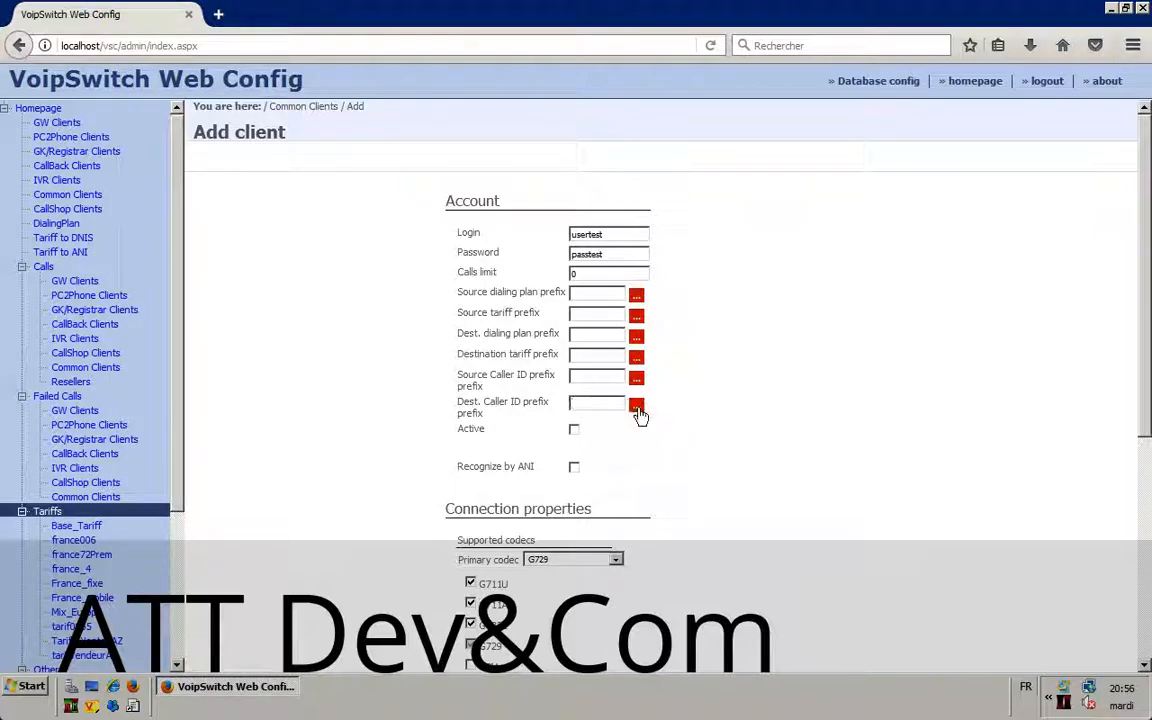
Step: Open the Dest. Caller ID prefix rules and choose Always send
left_click(637, 408)
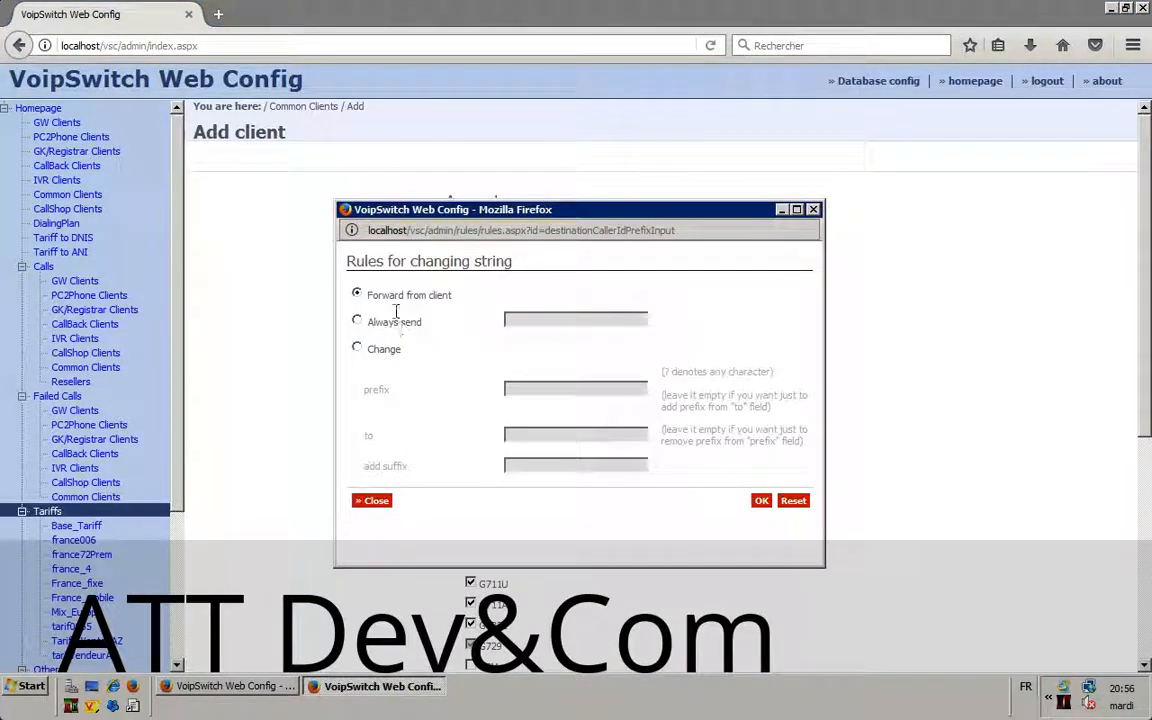
left_click(357, 320)
left_click(523, 319)
type("\"\"")
key("BackSpace")
key("BackSpace")
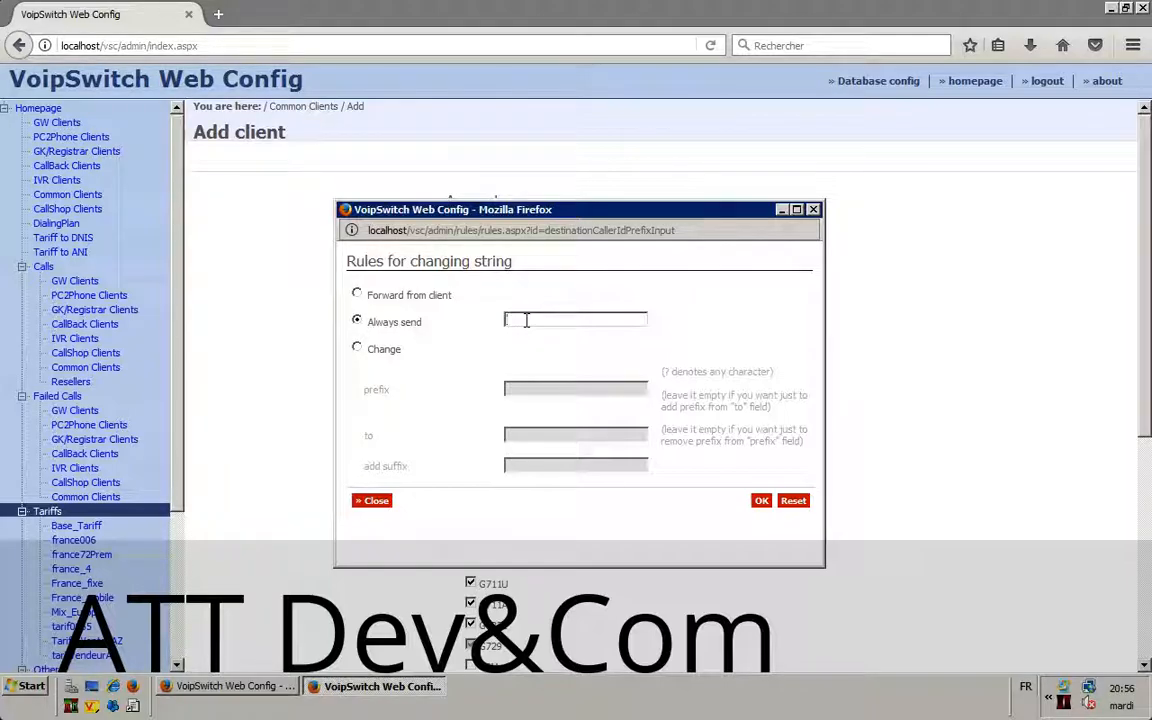
Step: Enter the fixed caller ID number, replacing the stray characters after 331 with 12345678
type("33")
type("1")
type("6\"'(")
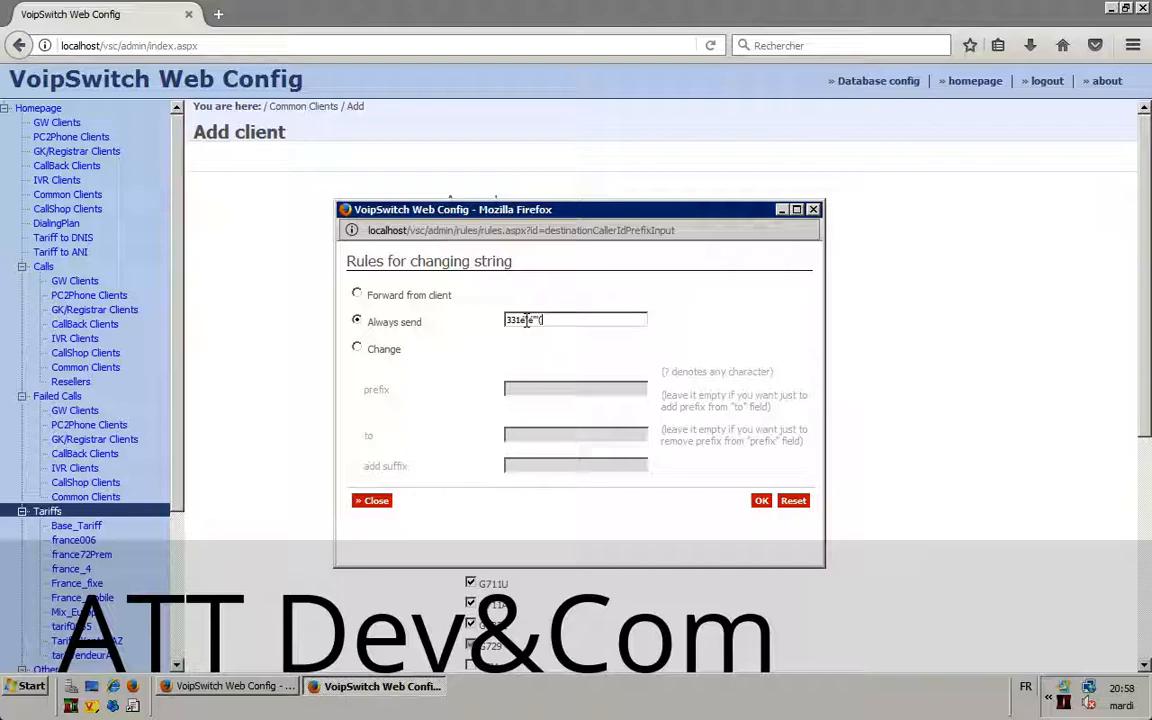
key("BackSpace")
key("BackSpace")
key("BackSpace")
key("BackSpace")
type("12345678")
left_click_drag(516, 320, 506, 320)
left_click(520, 320)
left_click_drag(518, 320, 568, 322)
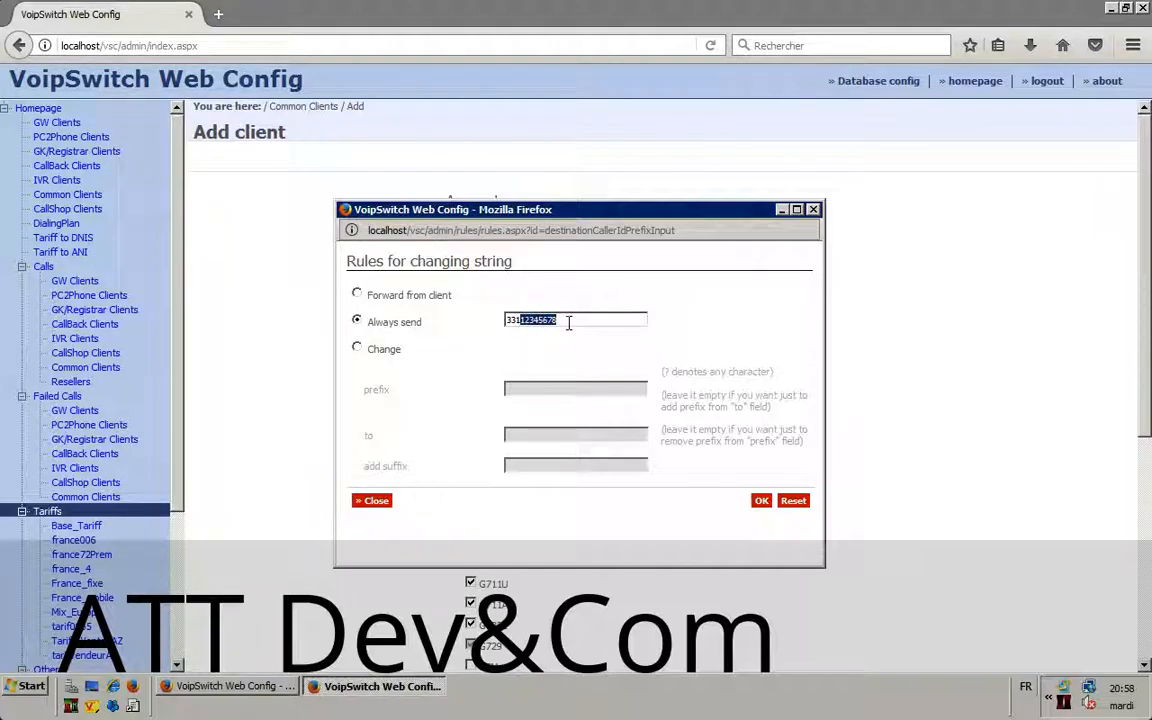
left_click_drag(515, 320, 621, 326)
Step: Confirm the always-send rule, then delete the whole Dest. Caller ID prefix value
left_click(761, 500)
left_click_drag(592, 404, 548, 404)
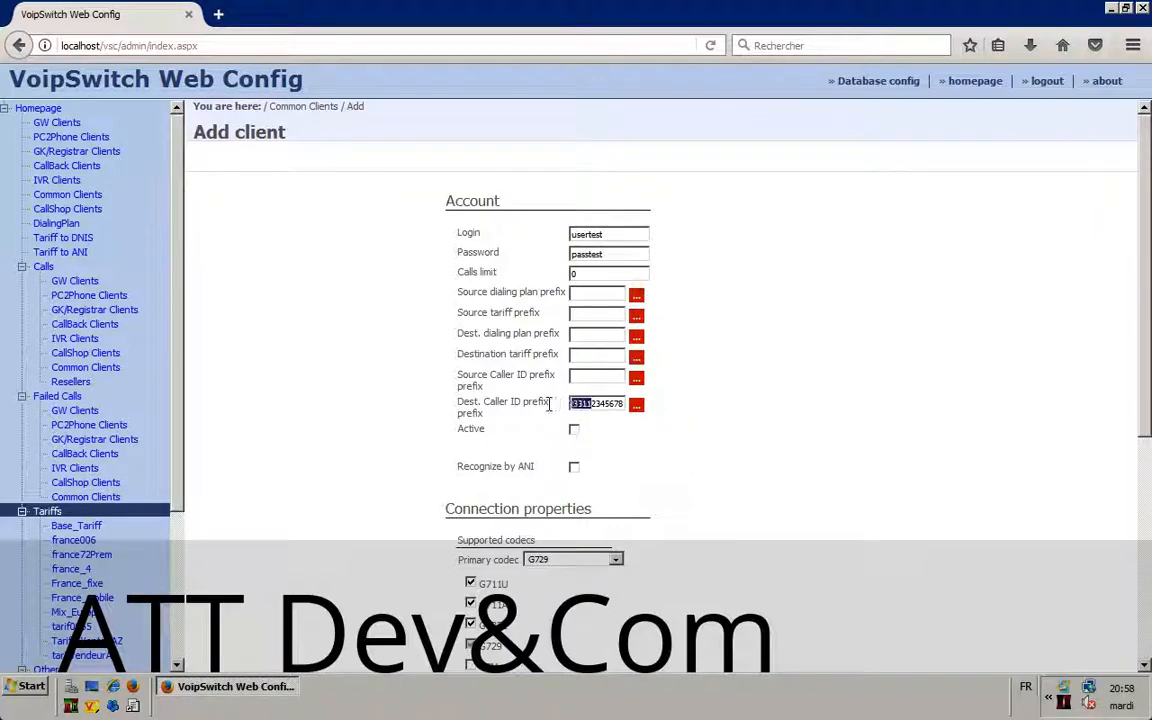
left_click(576, 405)
left_click(588, 403)
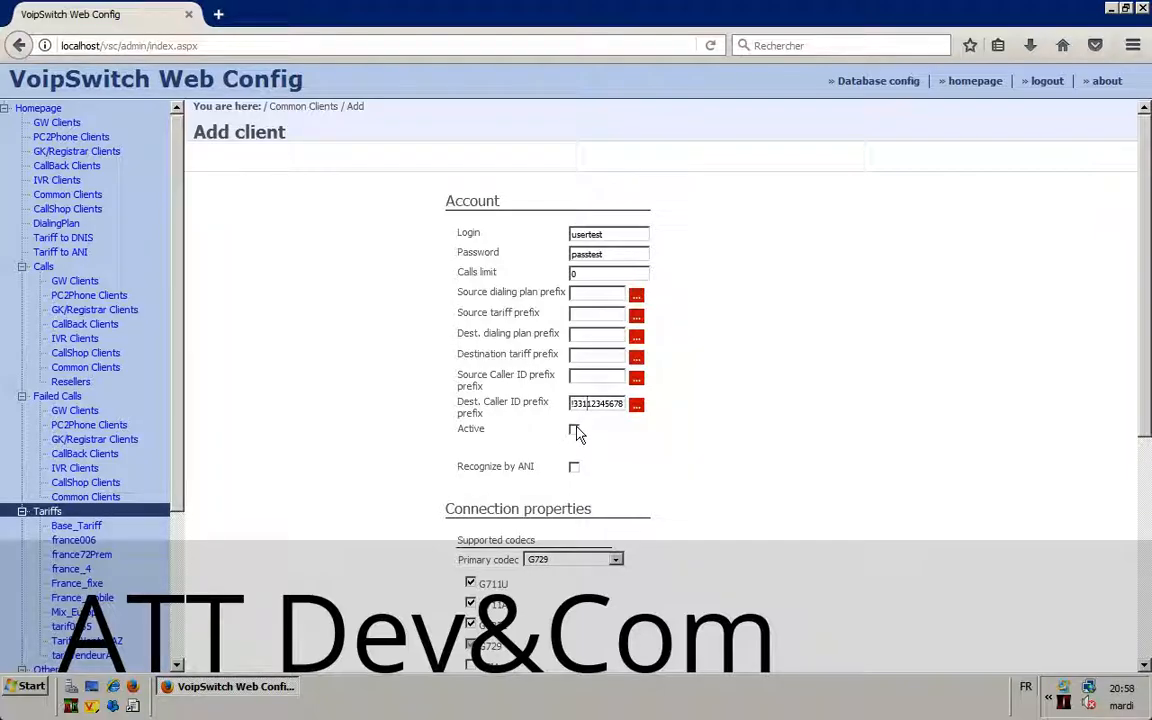
left_click_drag(570, 403, 645, 412)
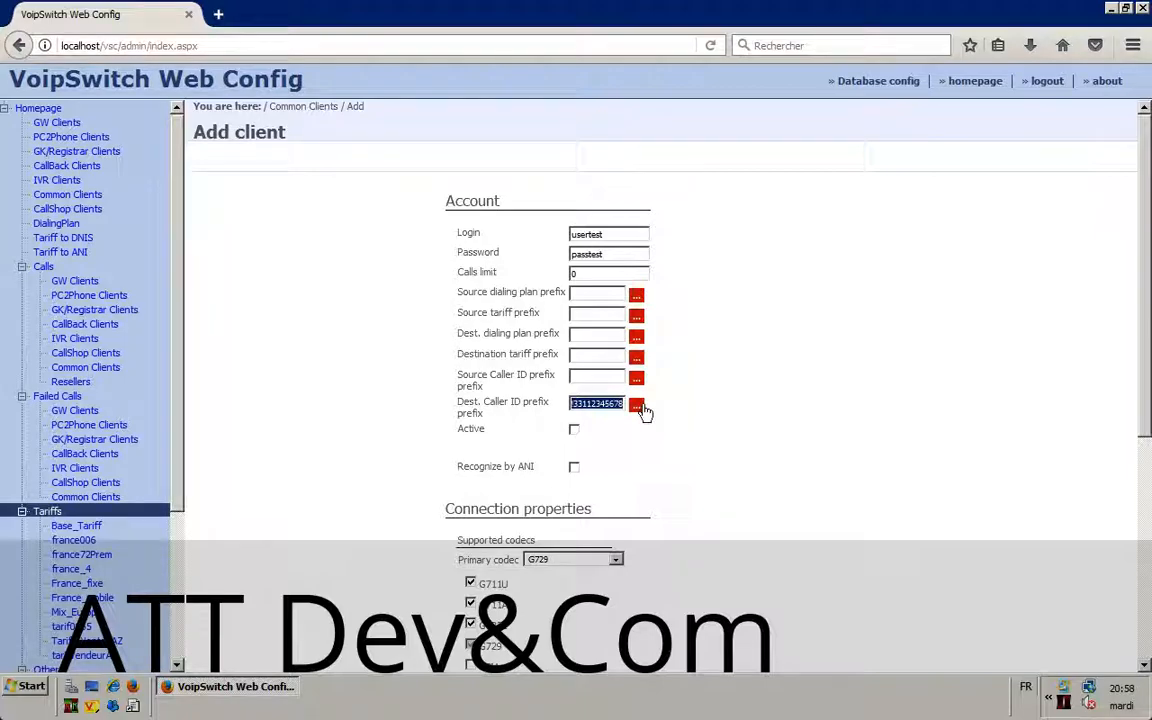
left_click(591, 404)
left_click_drag(622, 404, 454, 404)
type("8")
key("BackSpace")
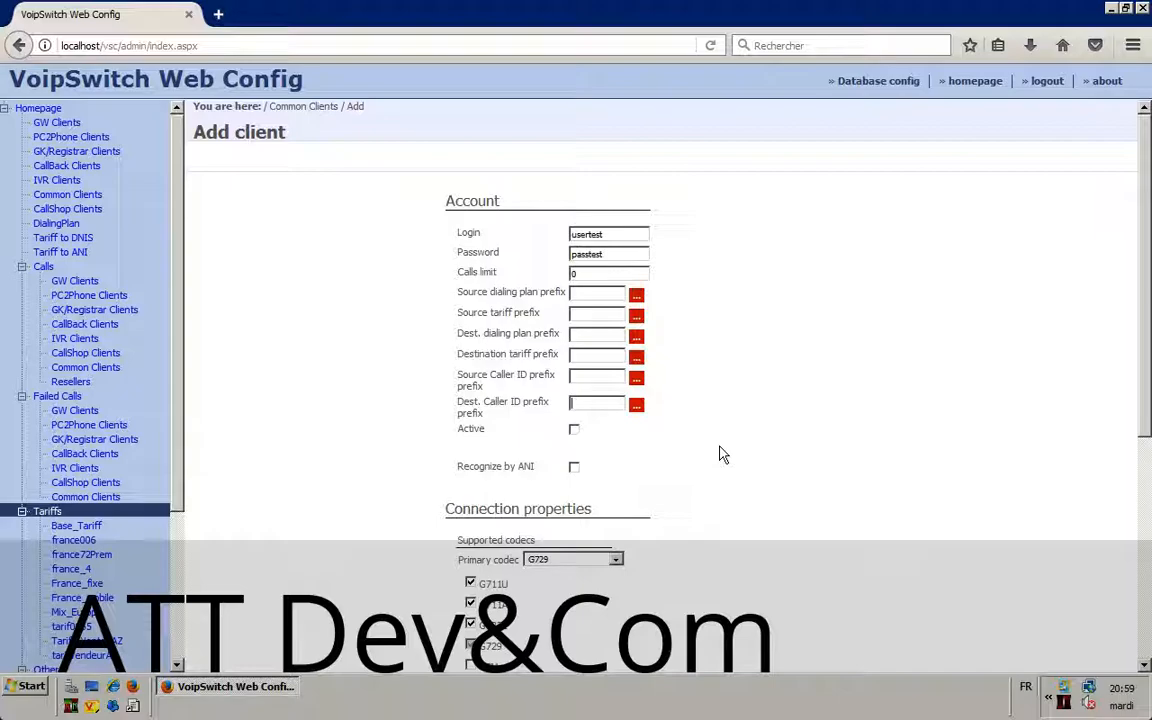
Step: In the prefix rules window, choose Change and enter 0033 as the prefix to replace
left_click(636, 404)
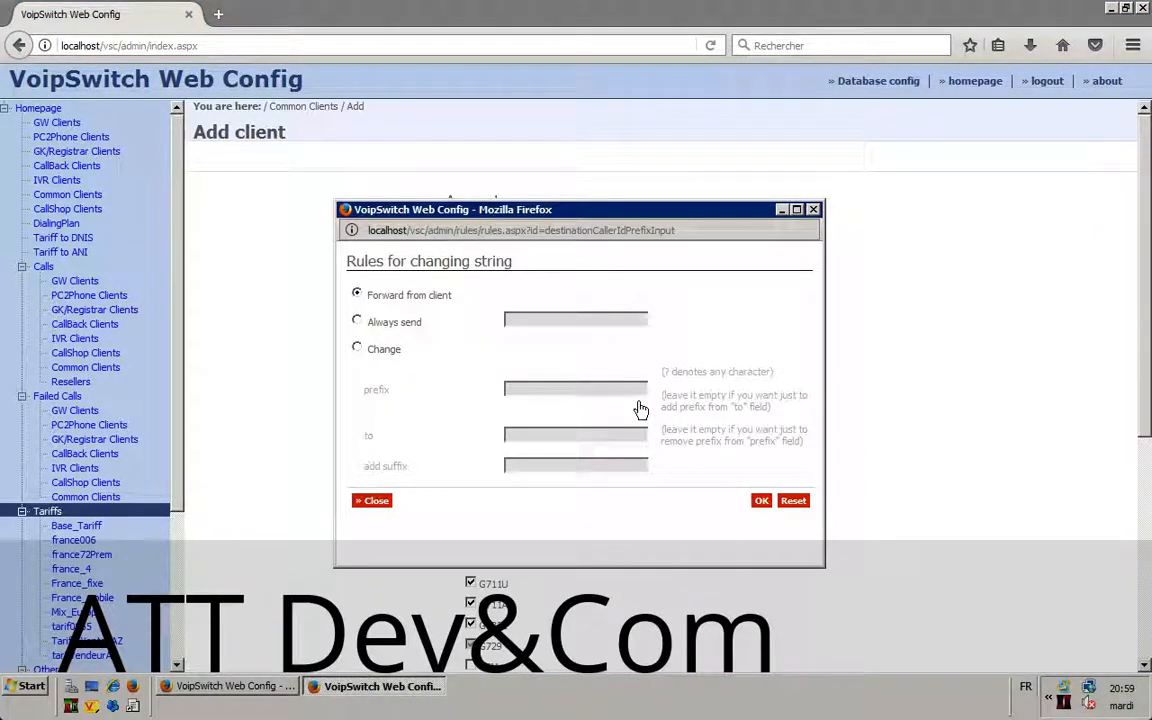
left_click_drag(590, 217, 773, 141)
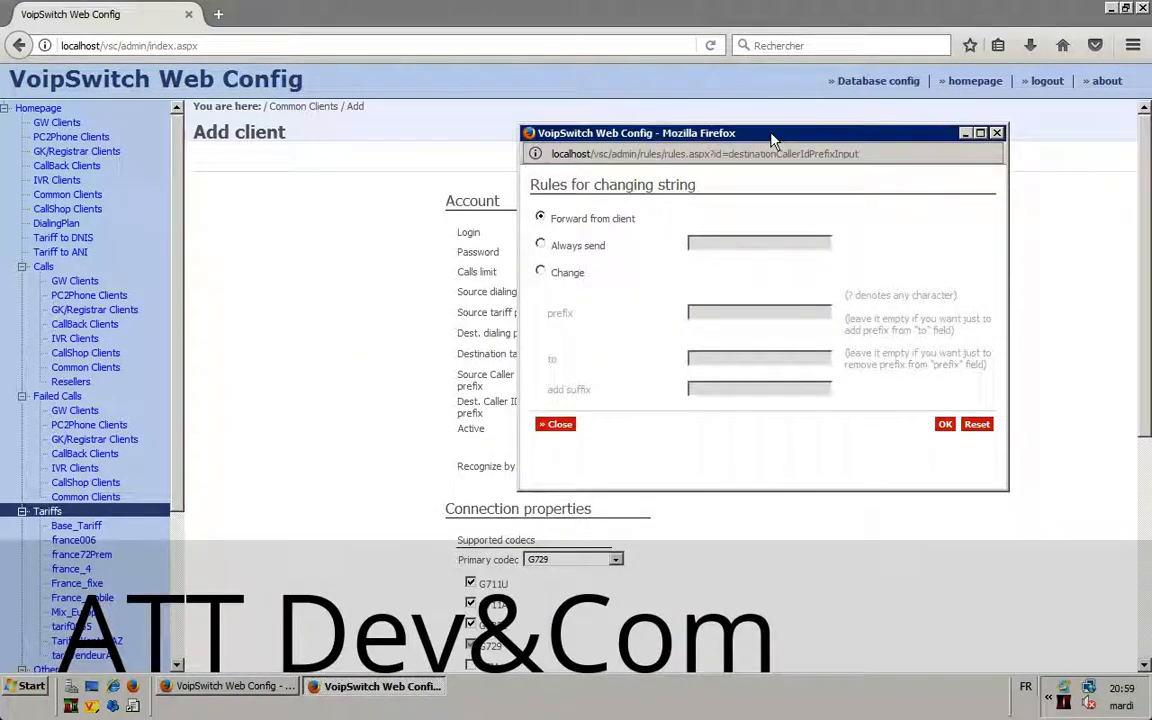
left_click(541, 272)
left_click(703, 312)
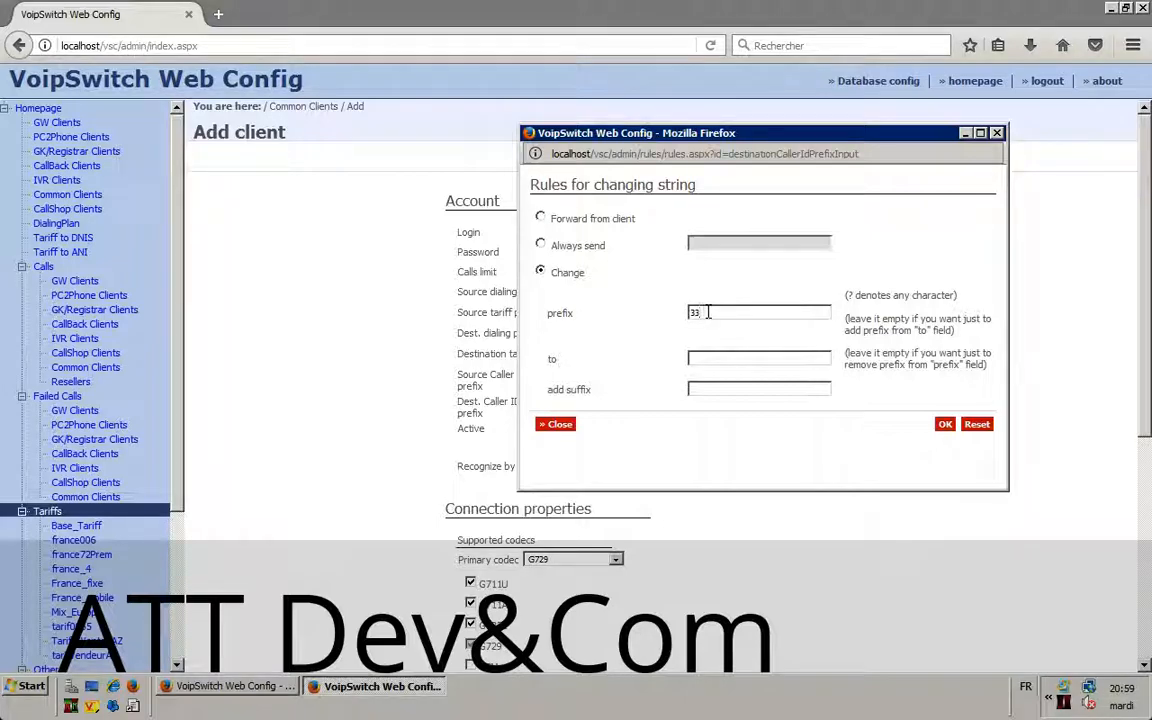
type("0033")
left_click_drag(728, 312, 635, 314)
left_click(716, 312)
left_click_drag(716, 312, 620, 318)
left_click(717, 358)
left_click_drag(541, 317, 618, 318)
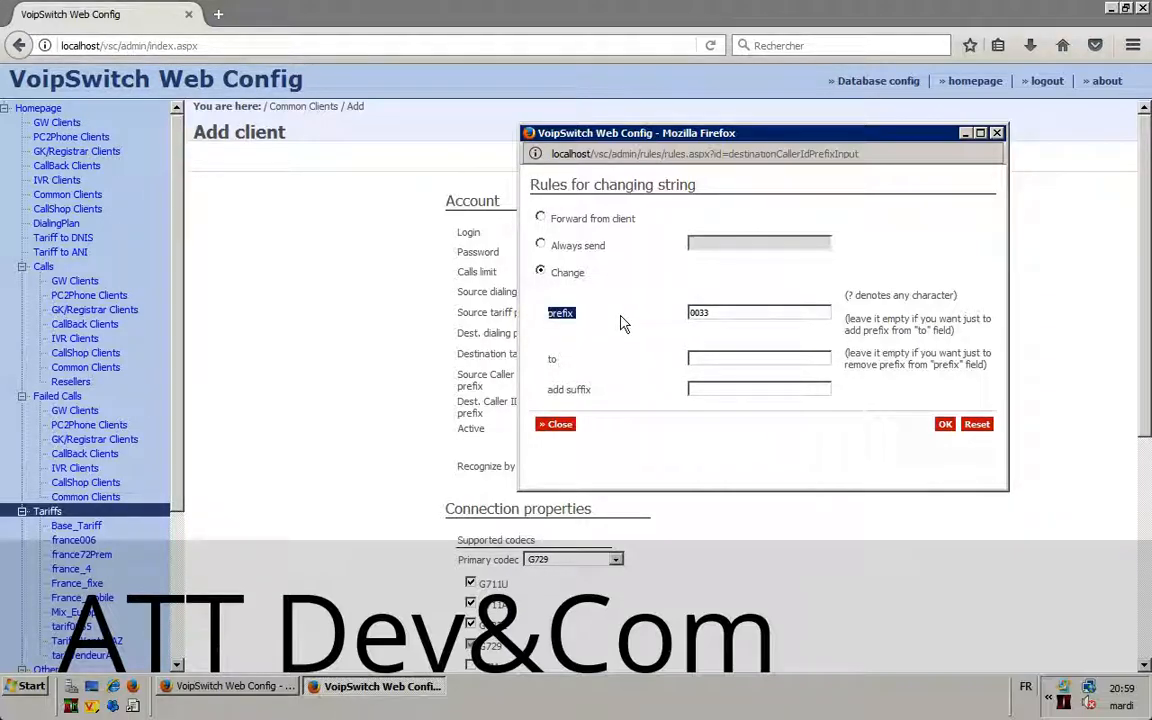
left_click_drag(543, 362, 616, 361)
left_click(737, 357)
Step: Confirm the 0033->33 rule, then delete it from the Dest. Caller ID prefix field
type("33")
left_click(946, 425)
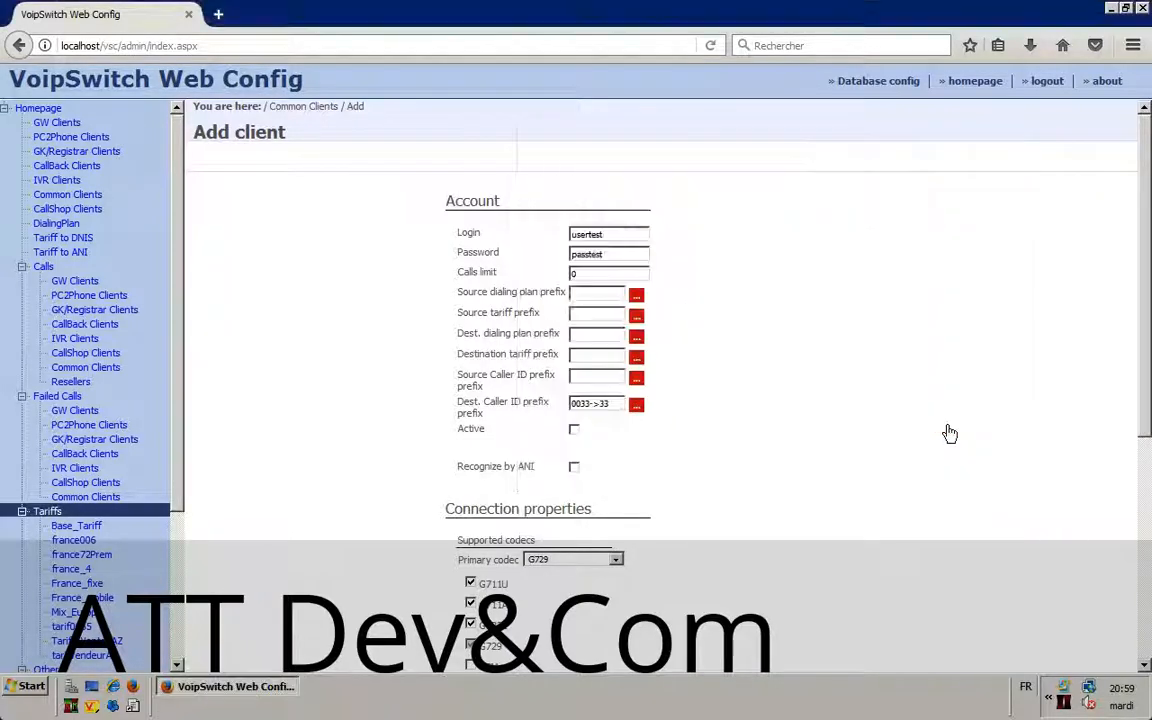
left_click_drag(617, 403, 478, 404)
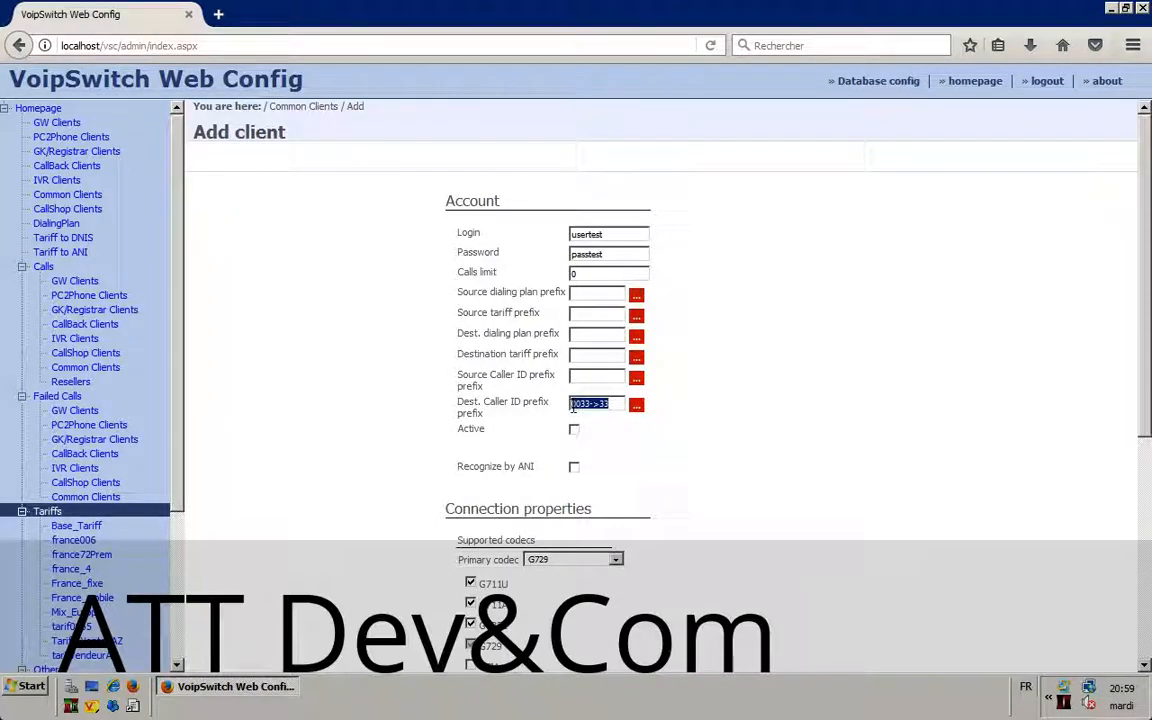
left_click(610, 403)
left_click_drag(610, 403, 442, 404)
key("BackSpace")
Step: Fill the Dest. Caller ID prefix with a previously used number from the autocomplete list
left_click(575, 404)
left_click(575, 404)
left_click(575, 404)
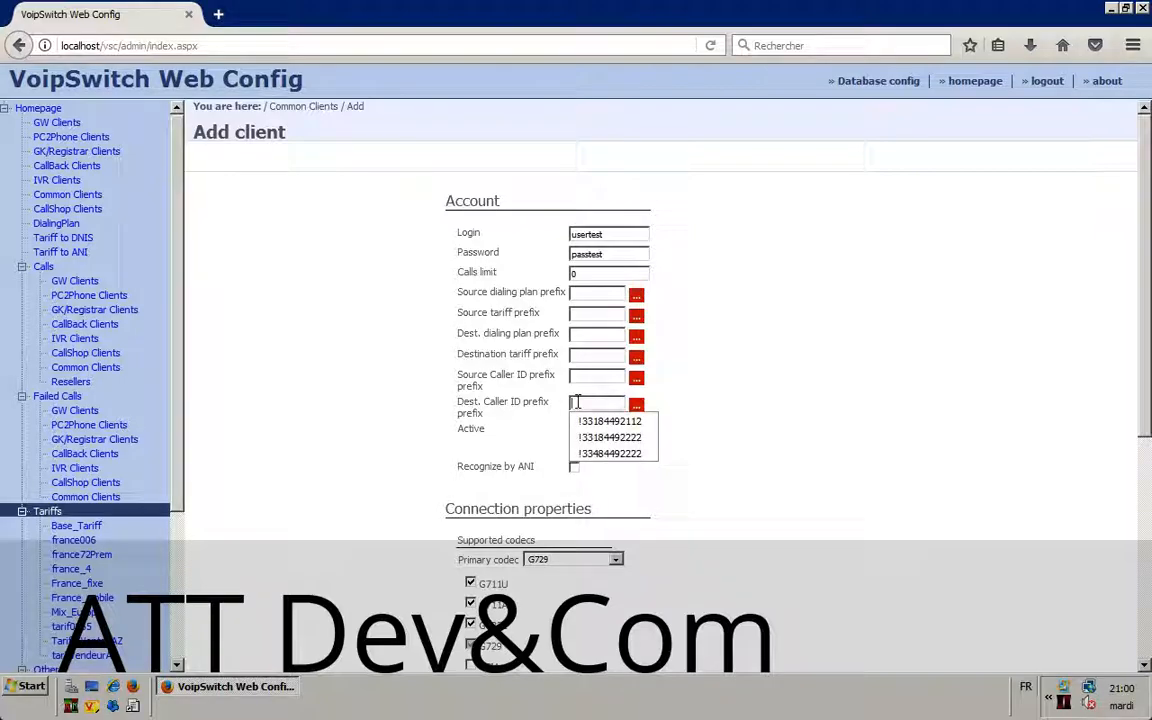
left_click(603, 428)
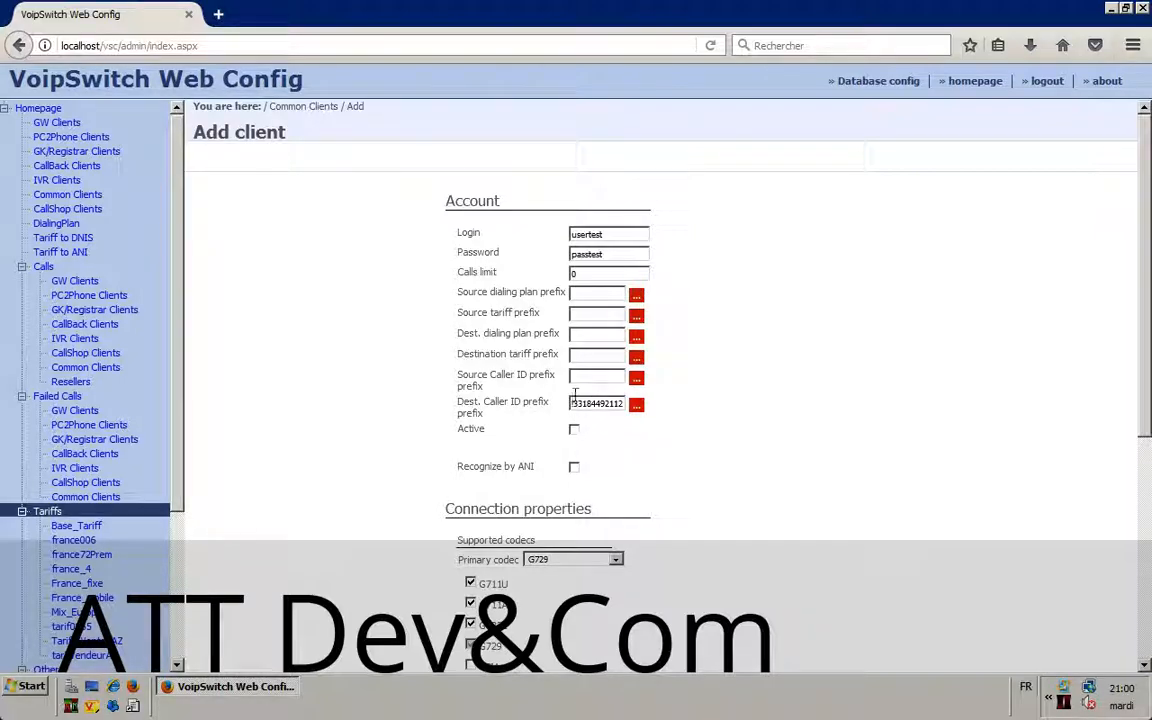
left_click_drag(573, 403, 671, 401)
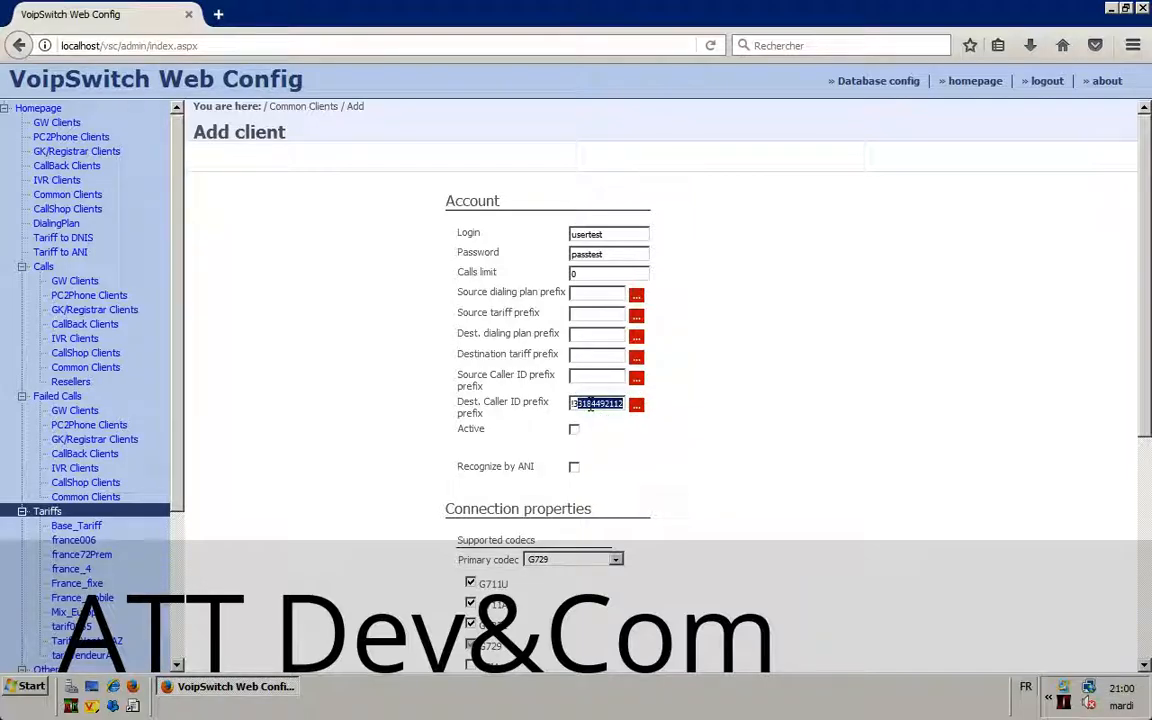
left_click(591, 403)
left_click(797, 411)
left_click_drag(465, 429, 493, 433)
Step: Mark the client Active and keep G729 as the primary codec
left_click(575, 434)
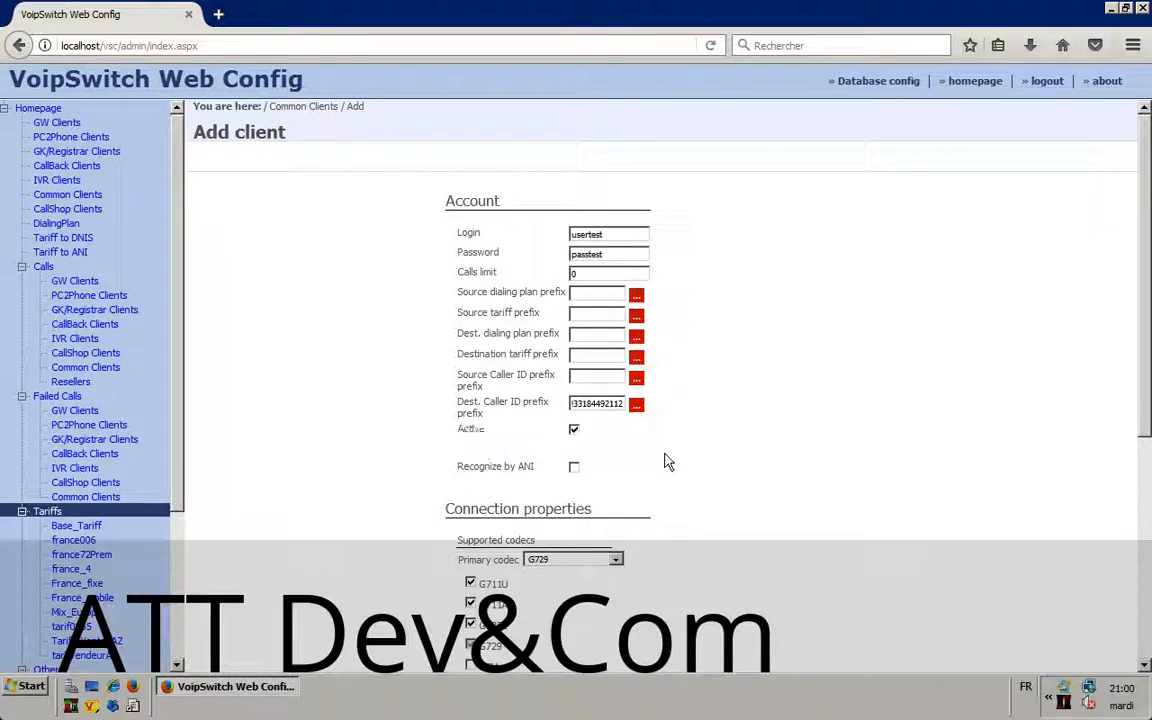
scroll(663, 463, "down", 5)
left_click(550, 270)
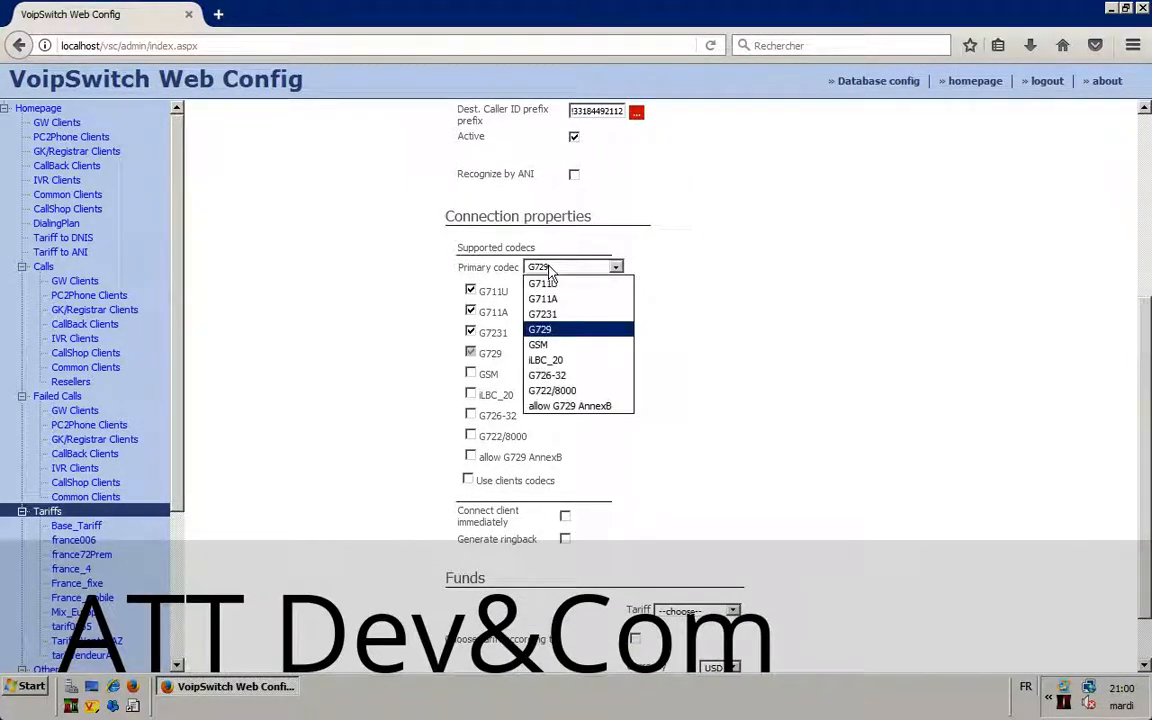
left_click(548, 330)
left_click_drag(455, 265, 519, 267)
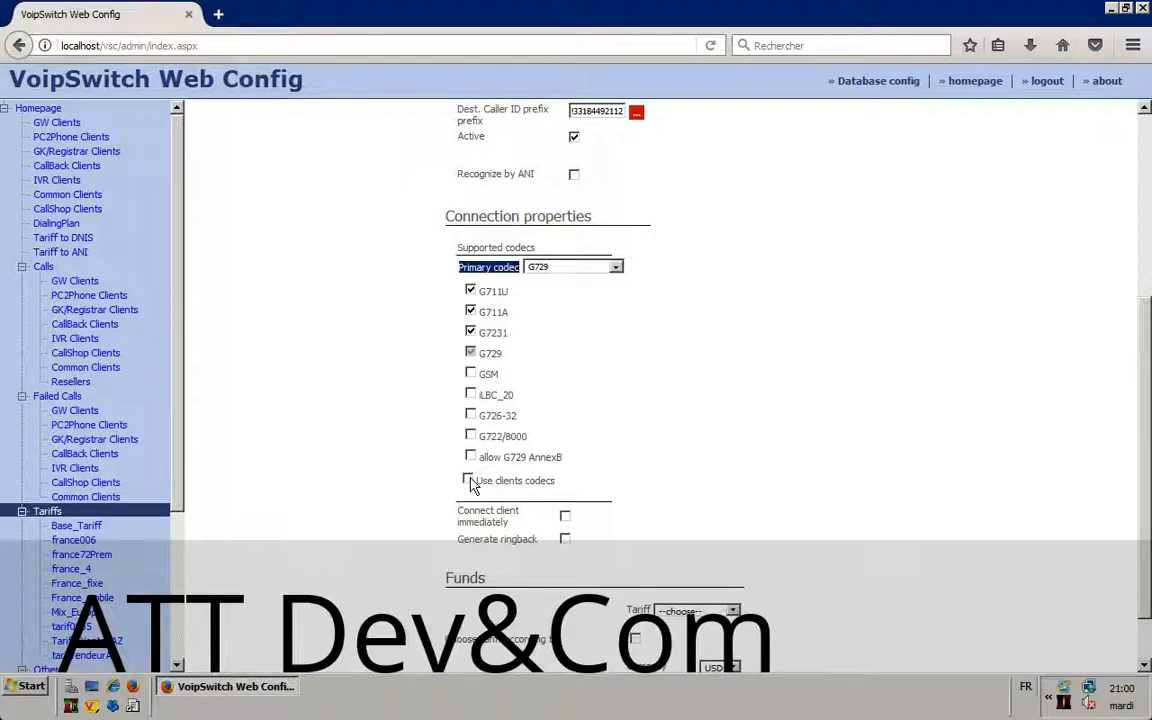
Step: Enable GSM, iLBC_20, G726-32, G722/8000, G729 AnnexB, and Use clients codecs
left_click(470, 372)
left_click(470, 393)
left_click(470, 414)
left_click(470, 435)
left_click(470, 456)
left_click(467, 480)
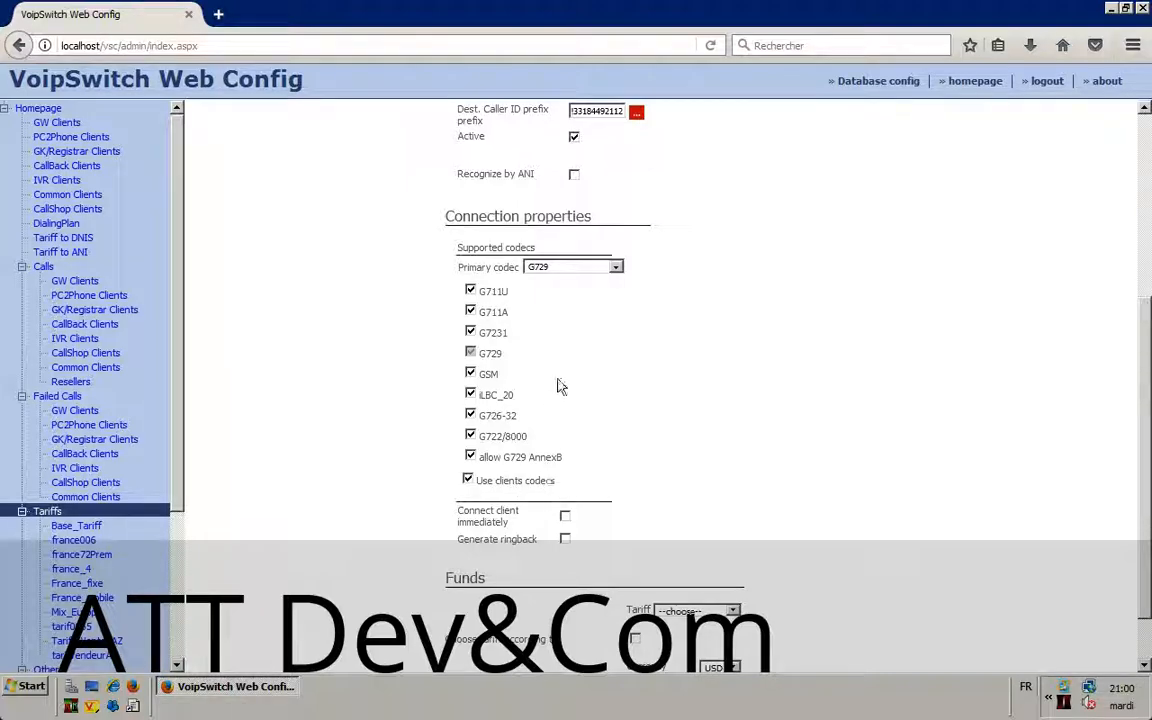
left_click_drag(460, 268, 511, 262)
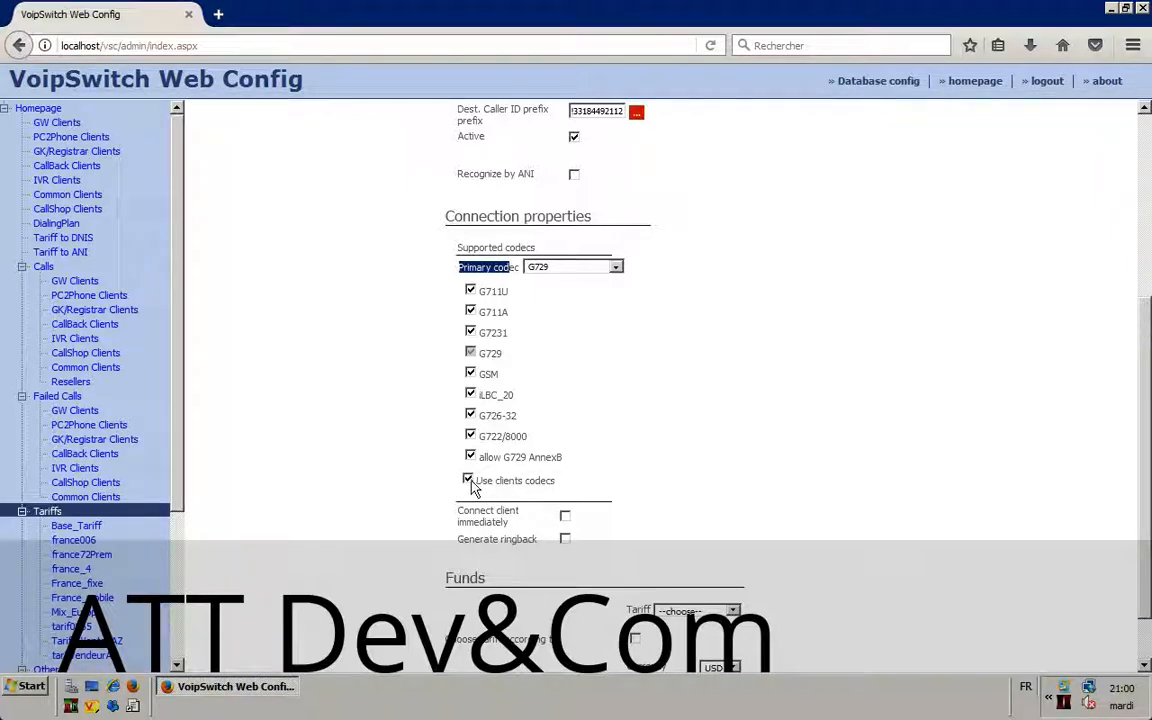
left_click_drag(553, 483, 481, 485)
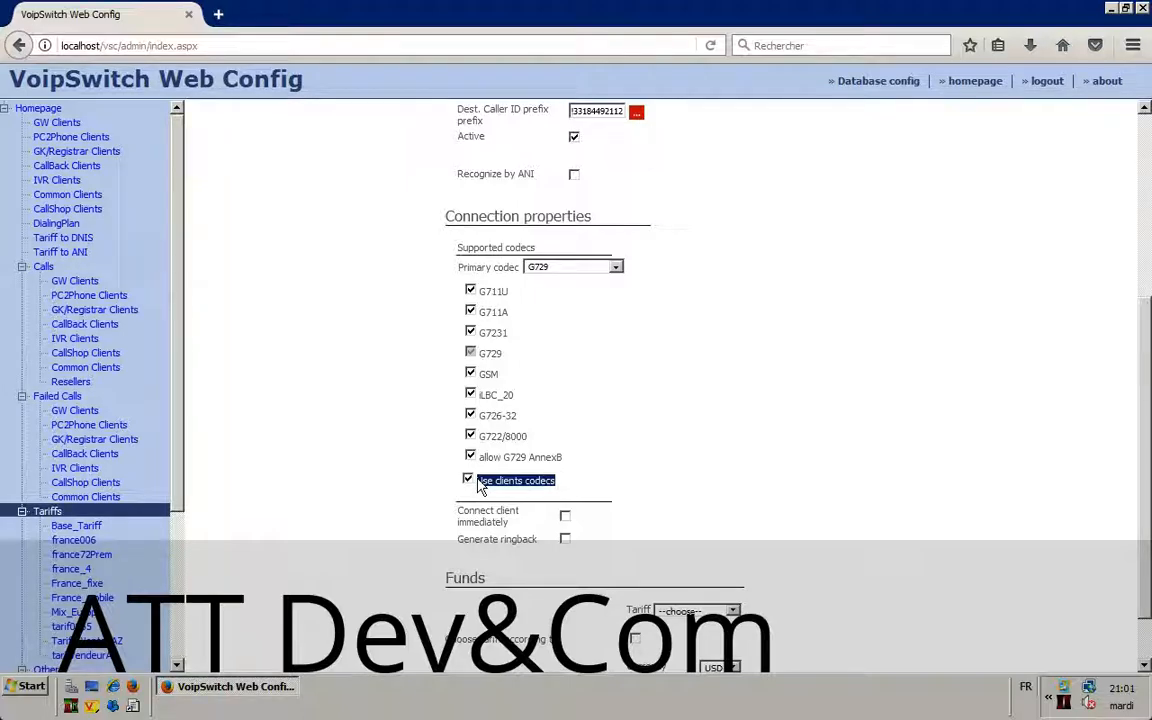
scroll(761, 458, "down", 1)
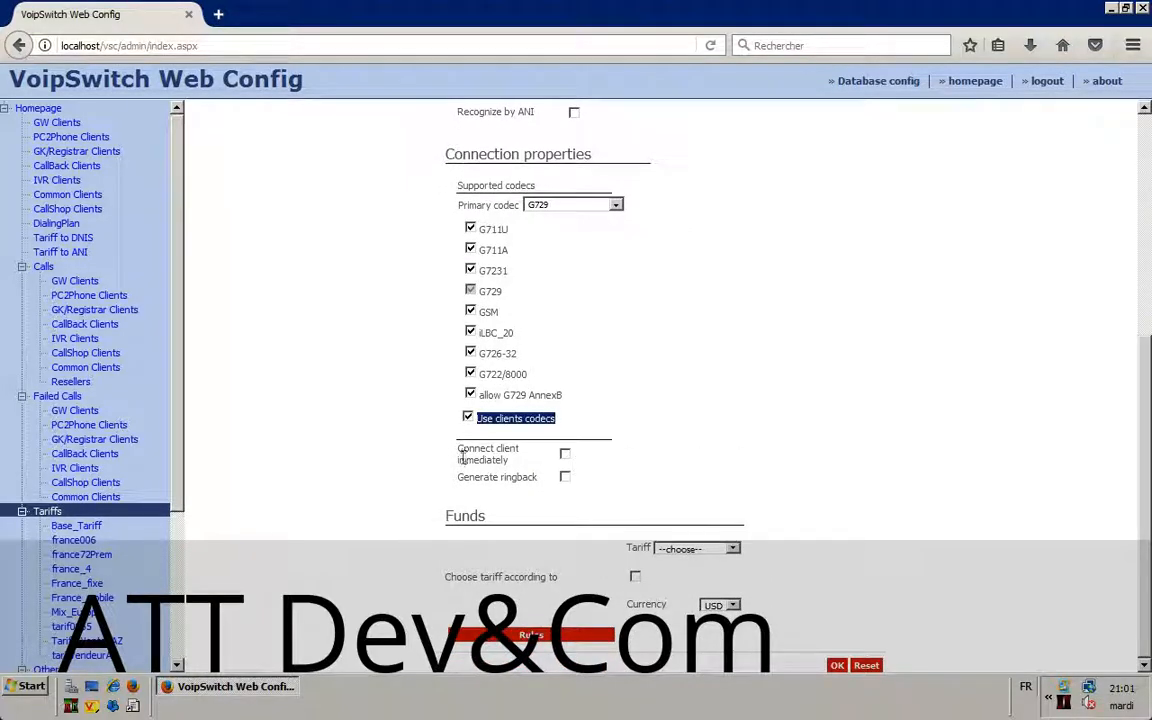
mouse_move(459, 450)
left_mouse_down()
mouse_move(533, 460)
mouse_move(527, 478)
mouse_move(516, 463)
mouse_move(459, 453)
left_mouse_up()
left_click(511, 461)
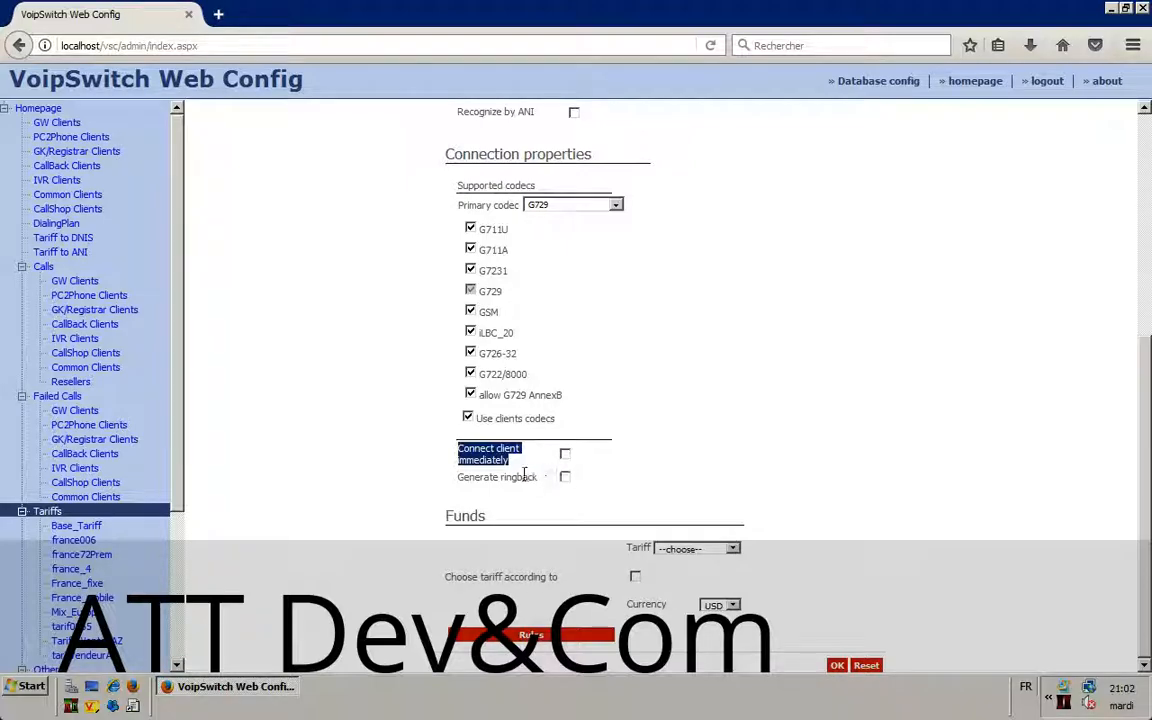
left_click_drag(456, 477, 562, 484)
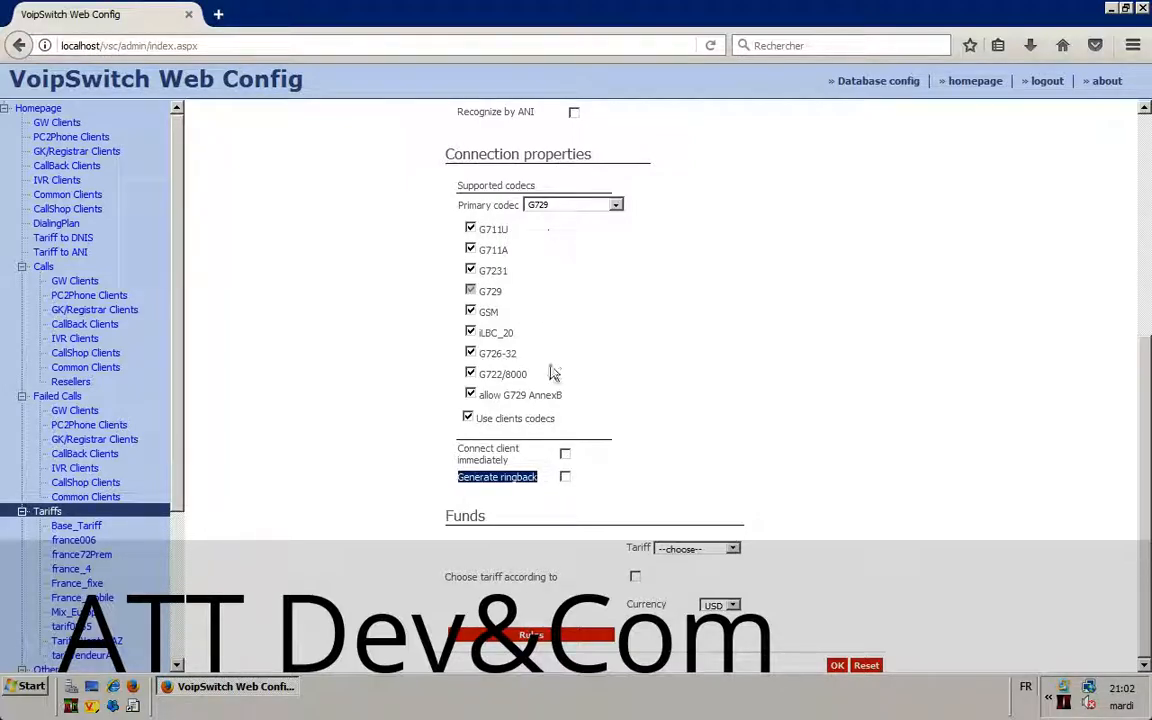
Step: Show the tariff list in the Funds section, including tarif0065
left_click(705, 550)
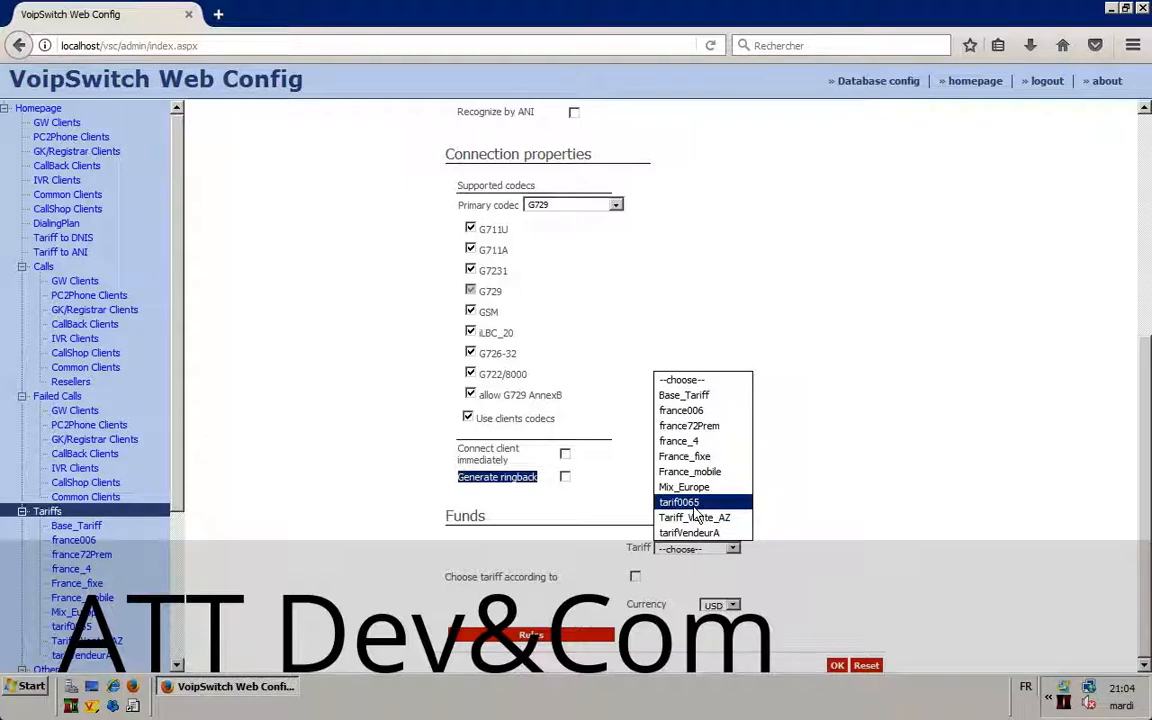
Step: Set the client's tariff to tarif0065 and currency to EUR
left_click(694, 506)
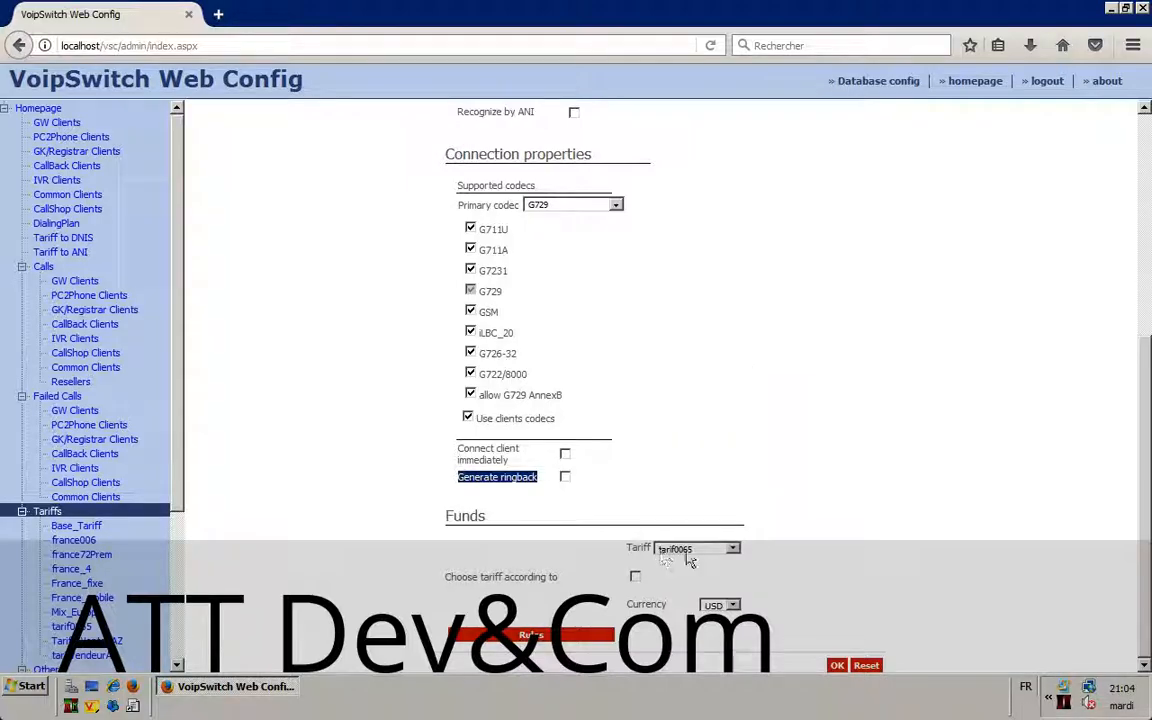
left_click(727, 606)
left_click(718, 621)
left_click(603, 567)
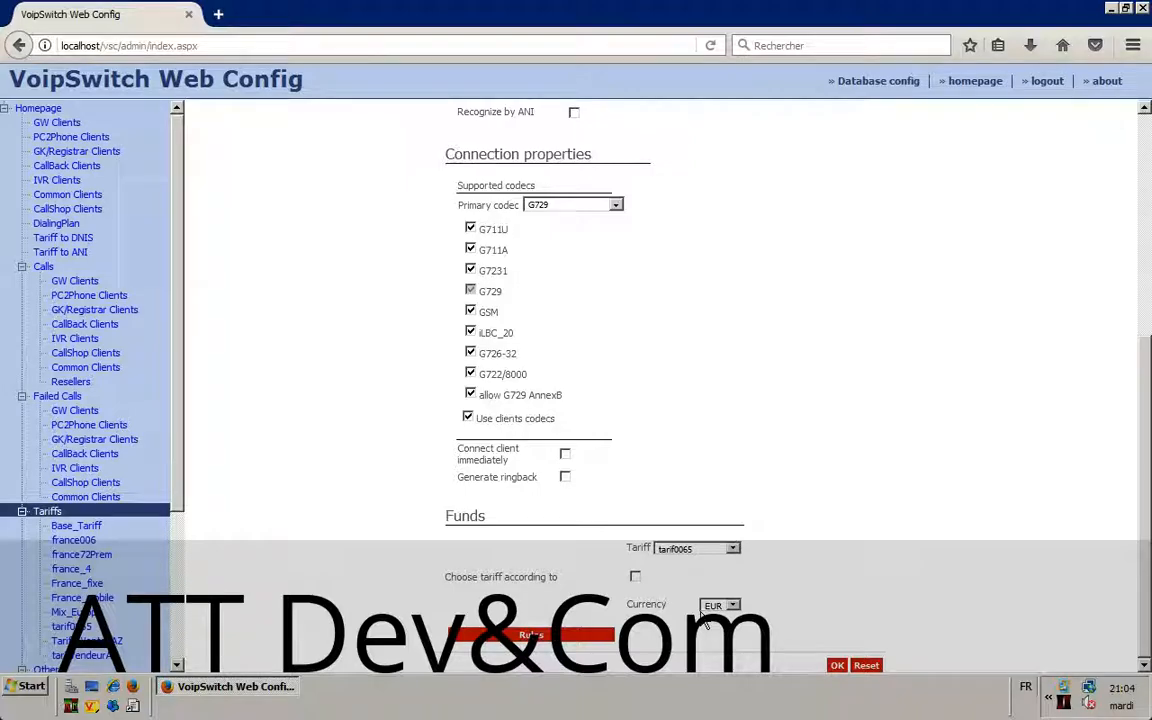
left_click_drag(457, 577, 540, 580)
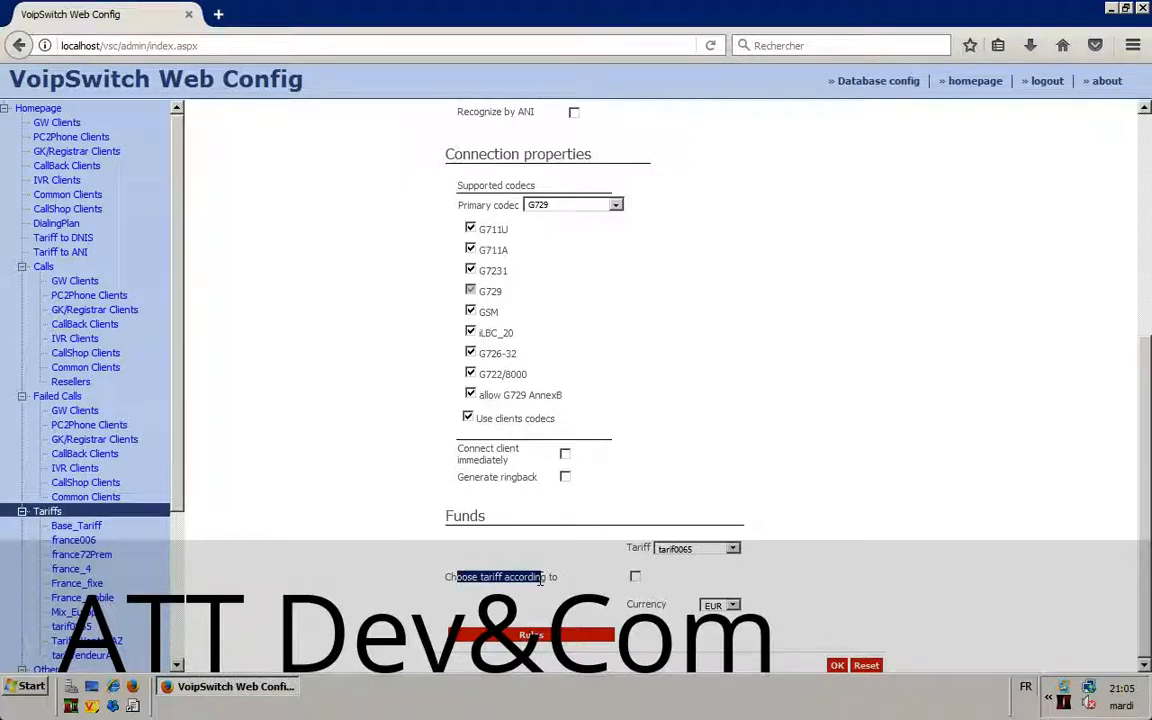
left_click(556, 579)
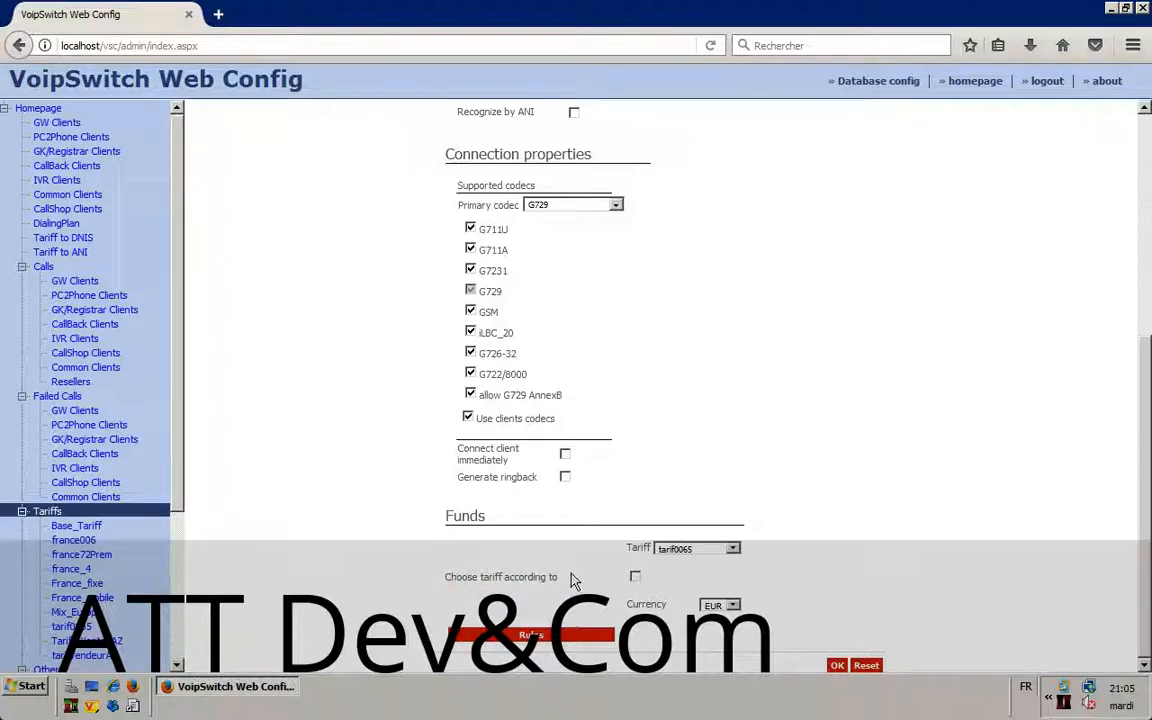
Step: Recheck the tariff list keeping tarif0065 and save the new client
left_click(703, 554)
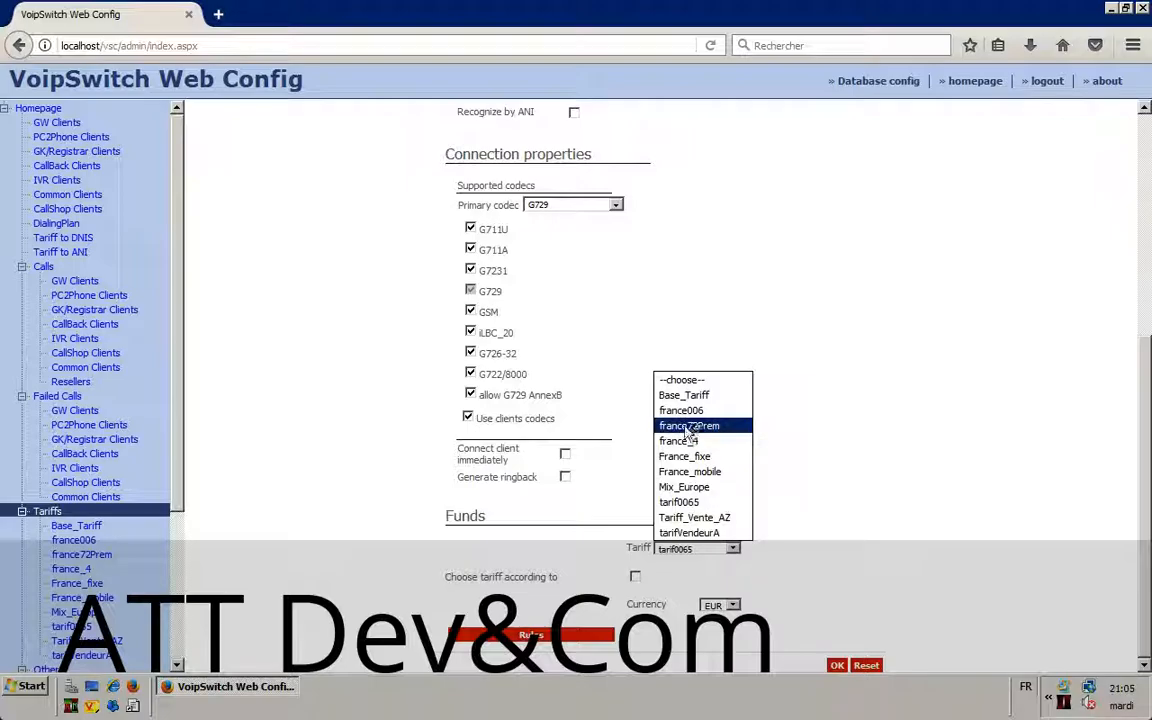
left_click(577, 540)
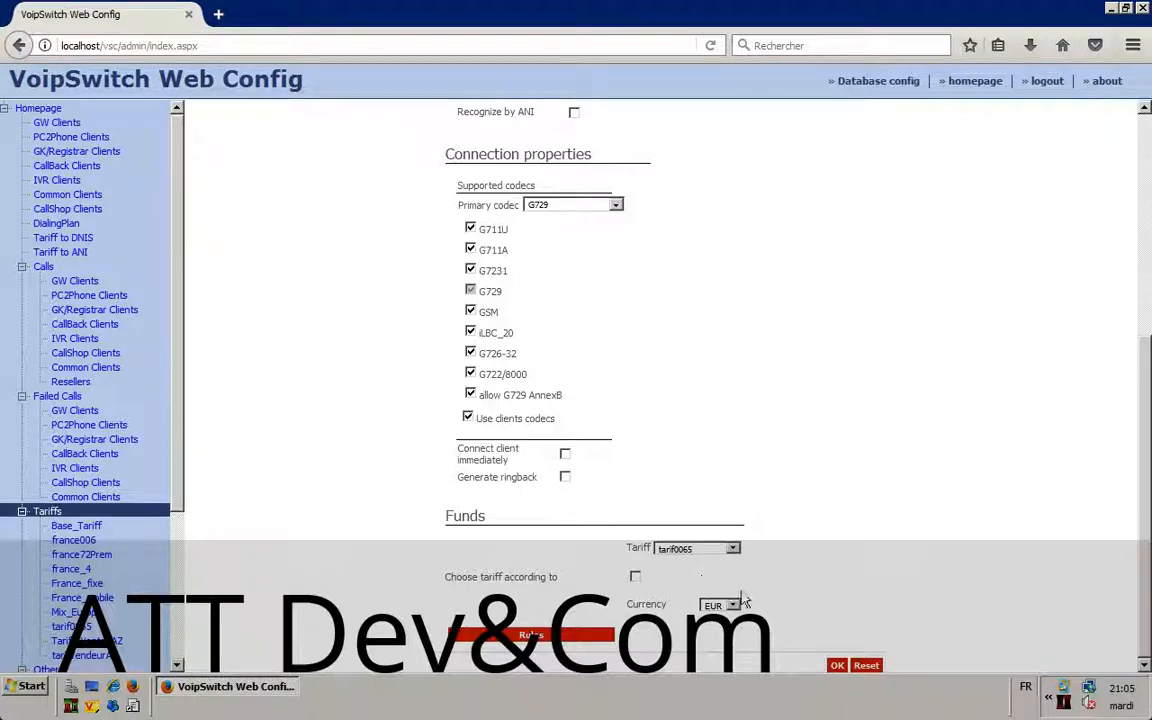
left_click(837, 665)
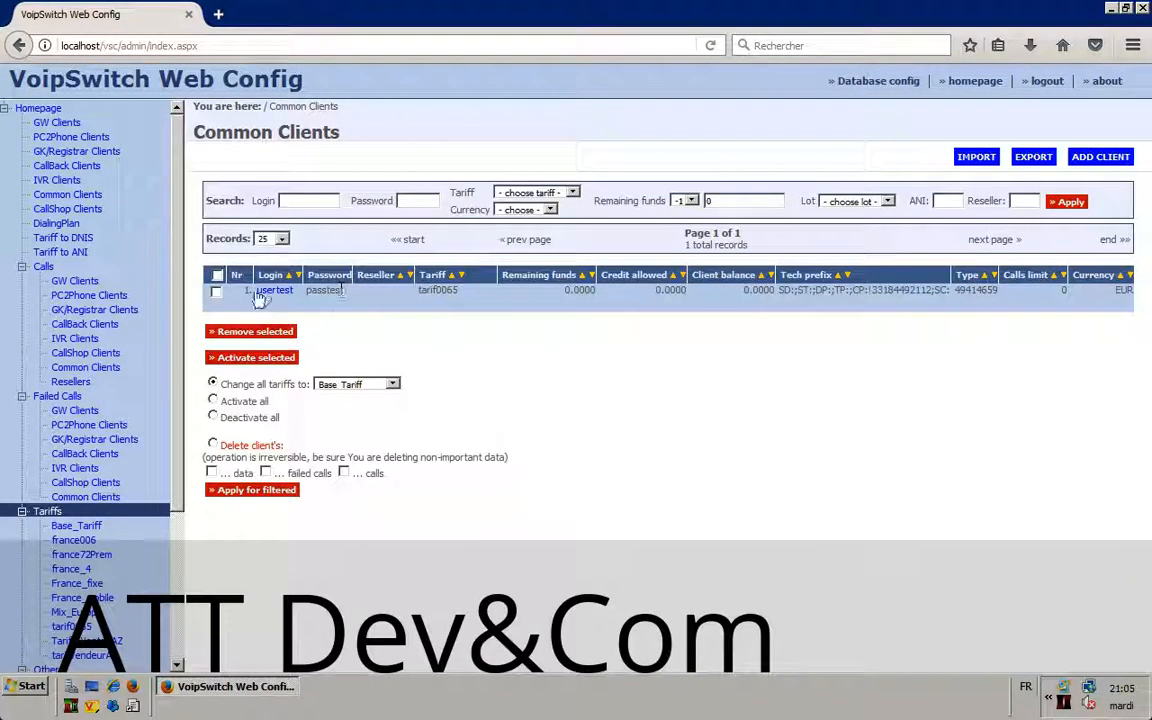
left_click_drag(318, 291, 609, 296)
left_click_drag(872, 290, 689, 306)
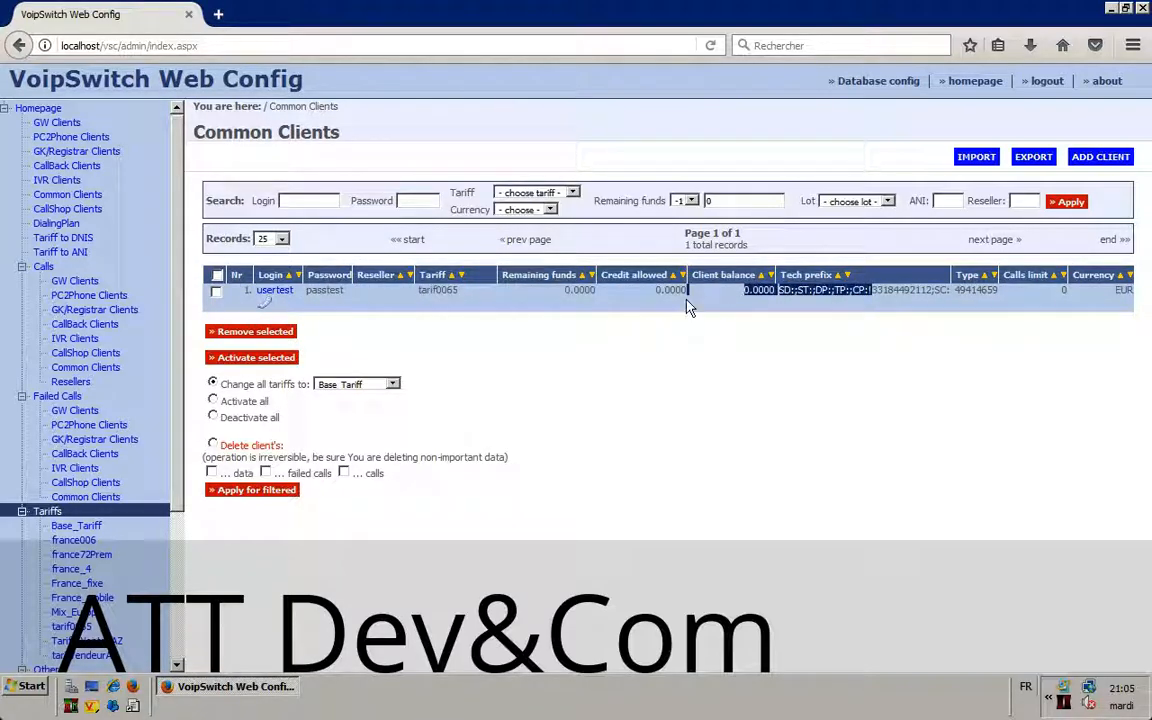
left_click(920, 300)
left_click_drag(781, 291, 966, 292)
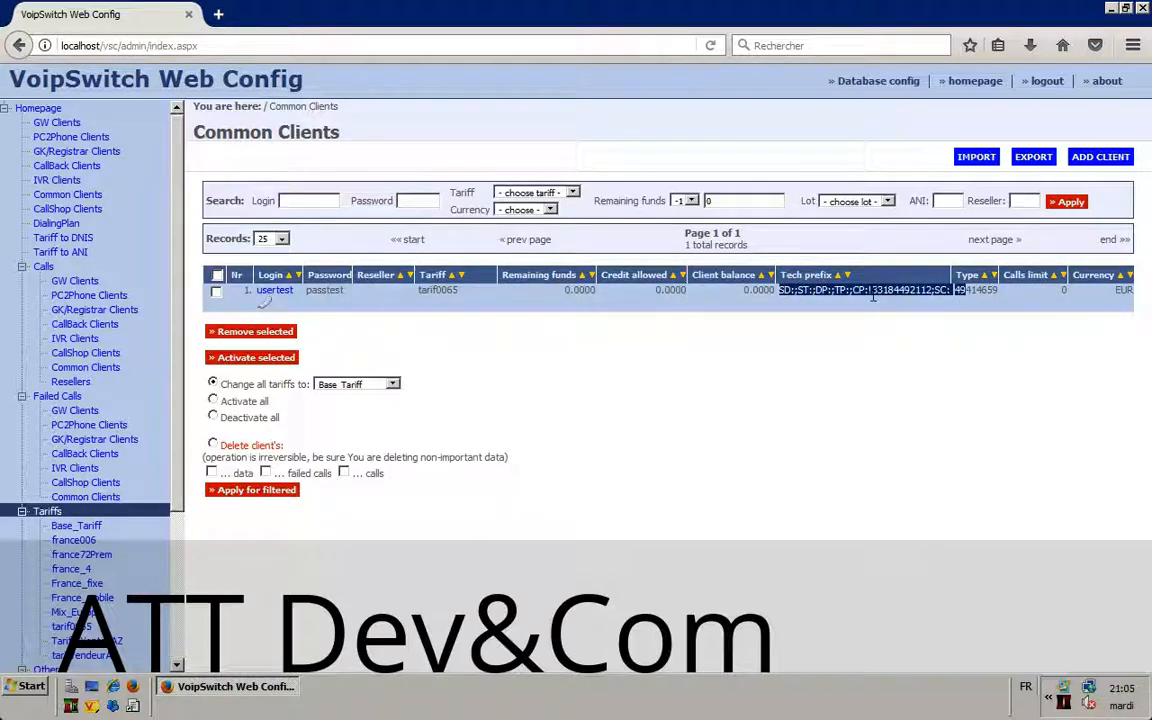
double_click(898, 291)
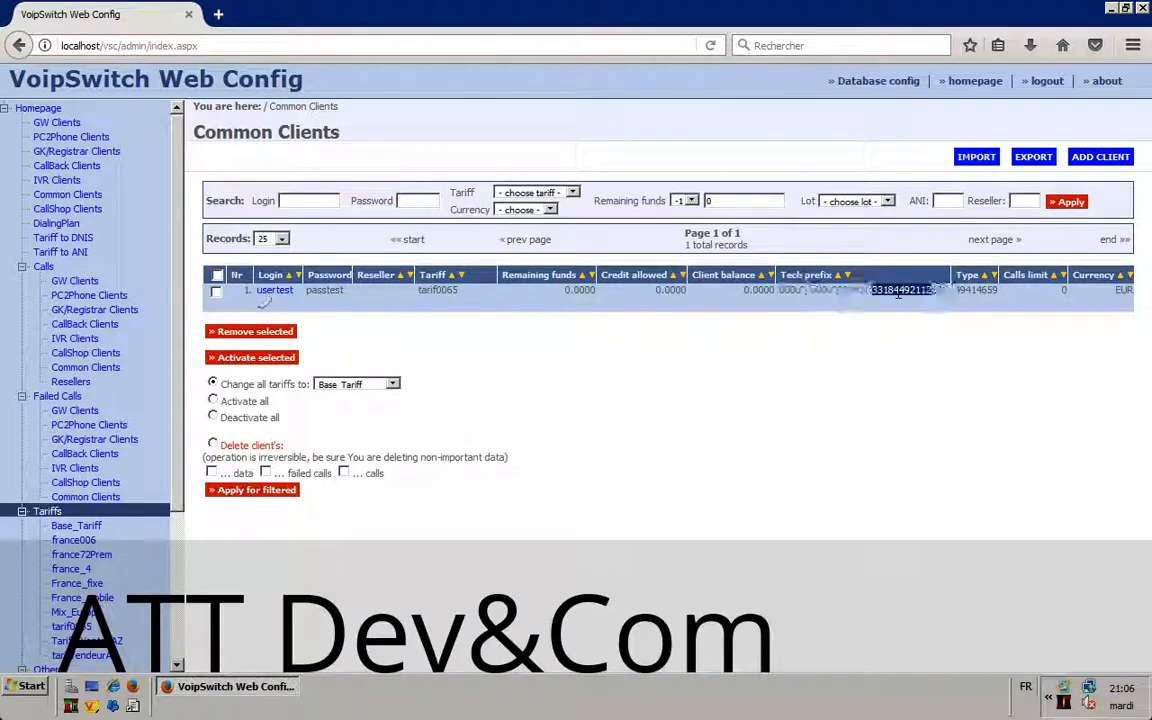
Step: Open usertest's edit page and check tariff tarif0065, EUR, and that no reseller is set
left_click(272, 291)
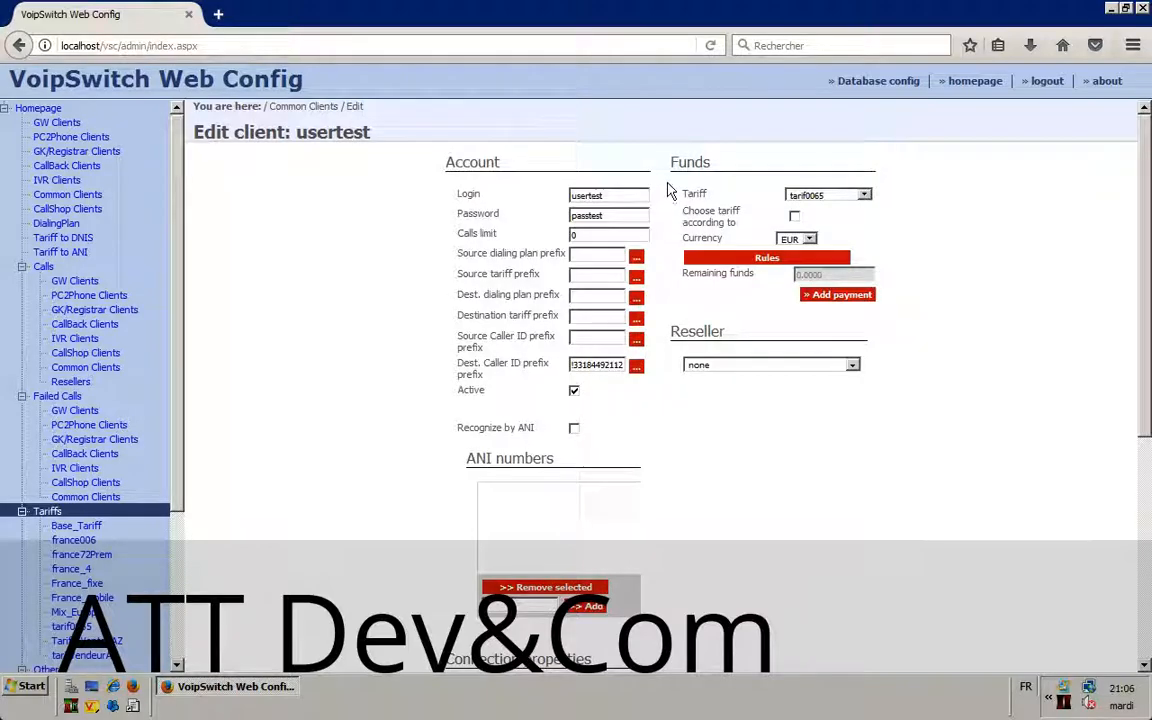
left_click_drag(672, 190, 836, 329)
left_click(900, 311)
scroll(710, 307, "down", 5)
scroll(710, 307, "up", 5)
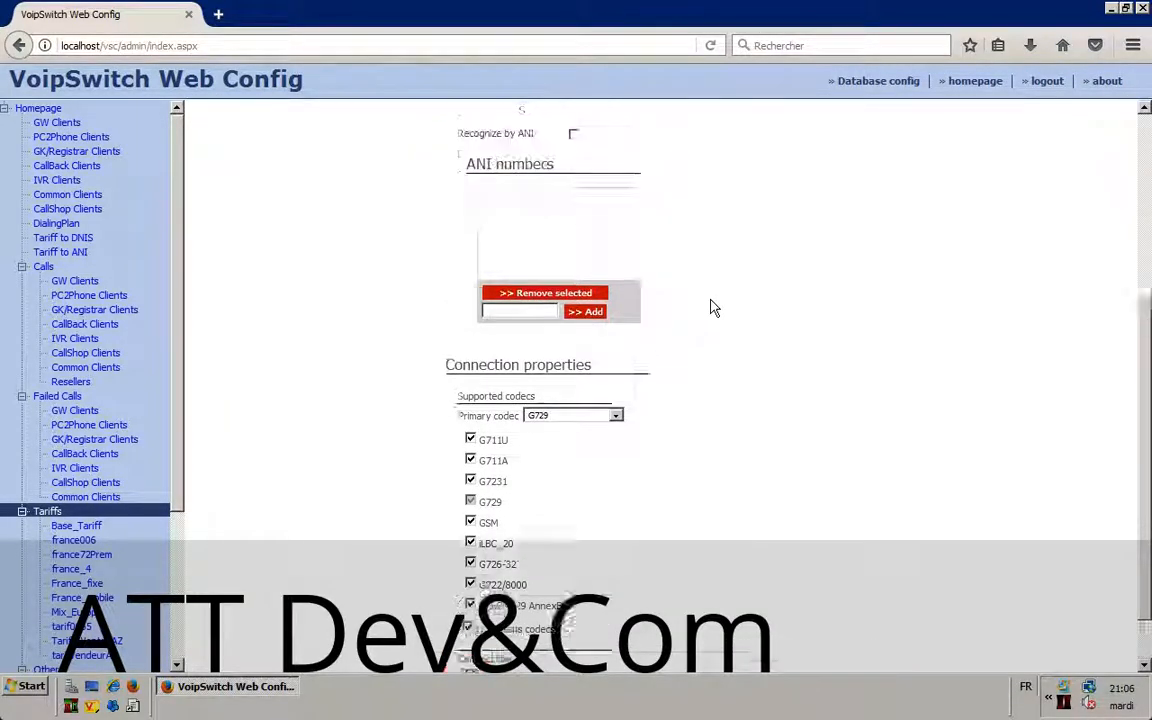
left_click(760, 366)
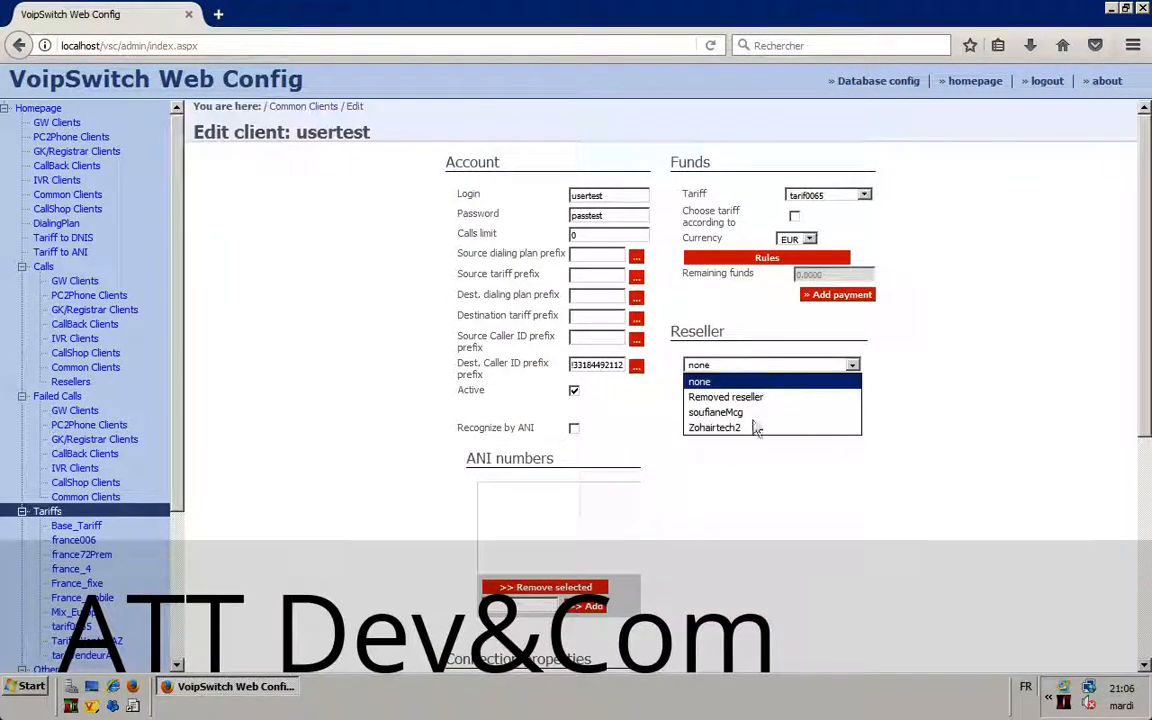
left_click(955, 390)
Step: Add a 10 payment for usertest, dated 3/28/2017, to the payment list
left_click(838, 295)
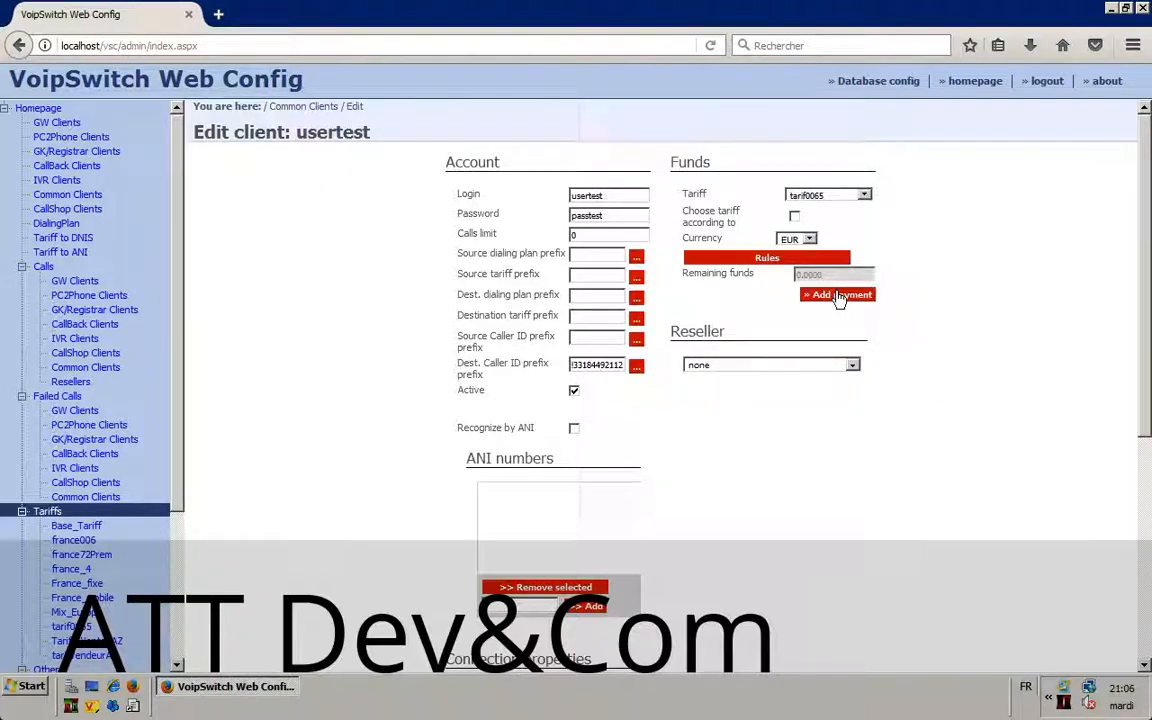
double_click(522, 458)
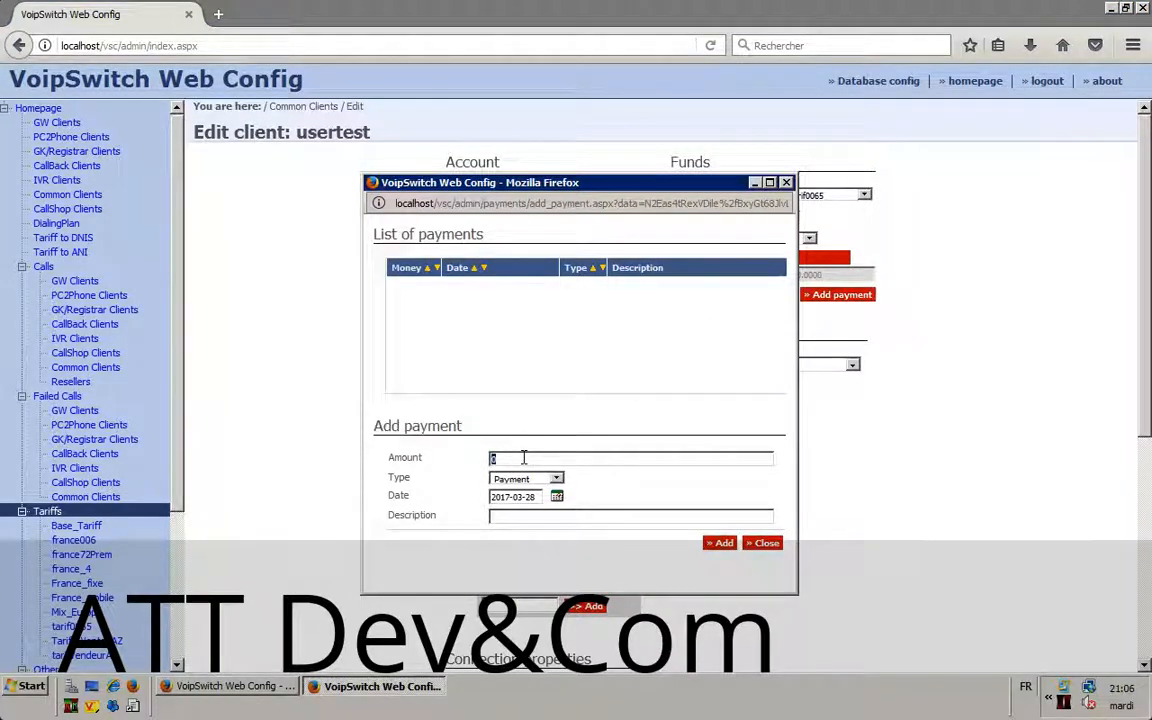
type("10")
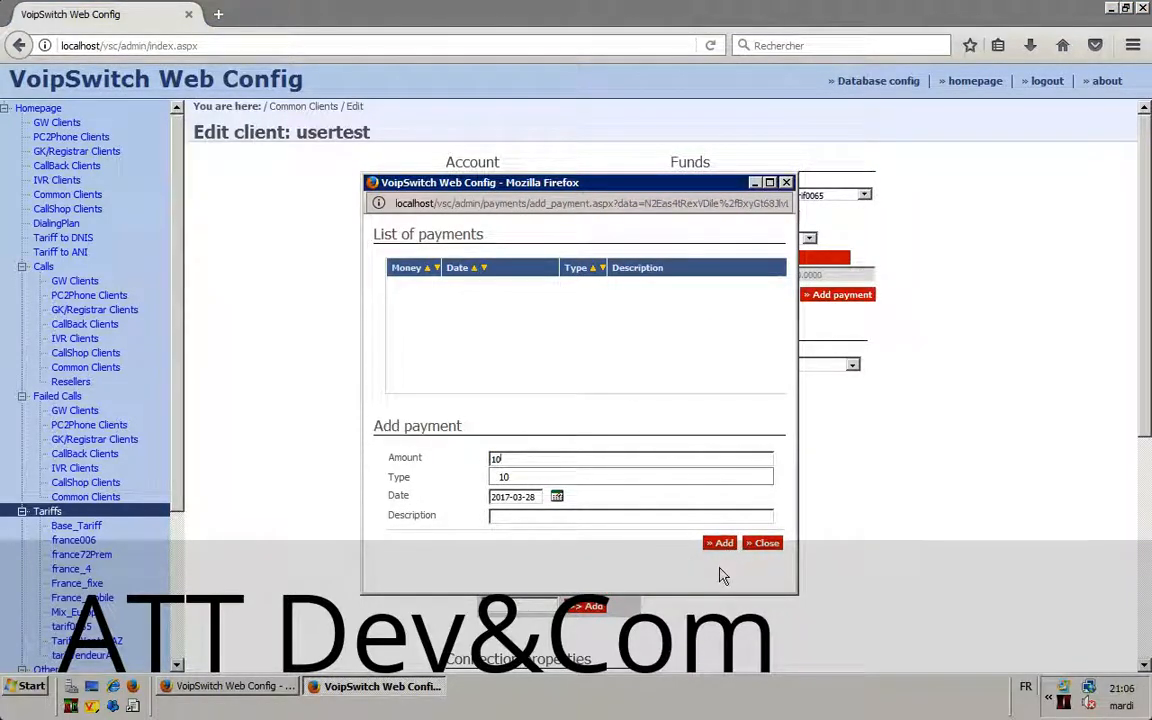
left_click(719, 544)
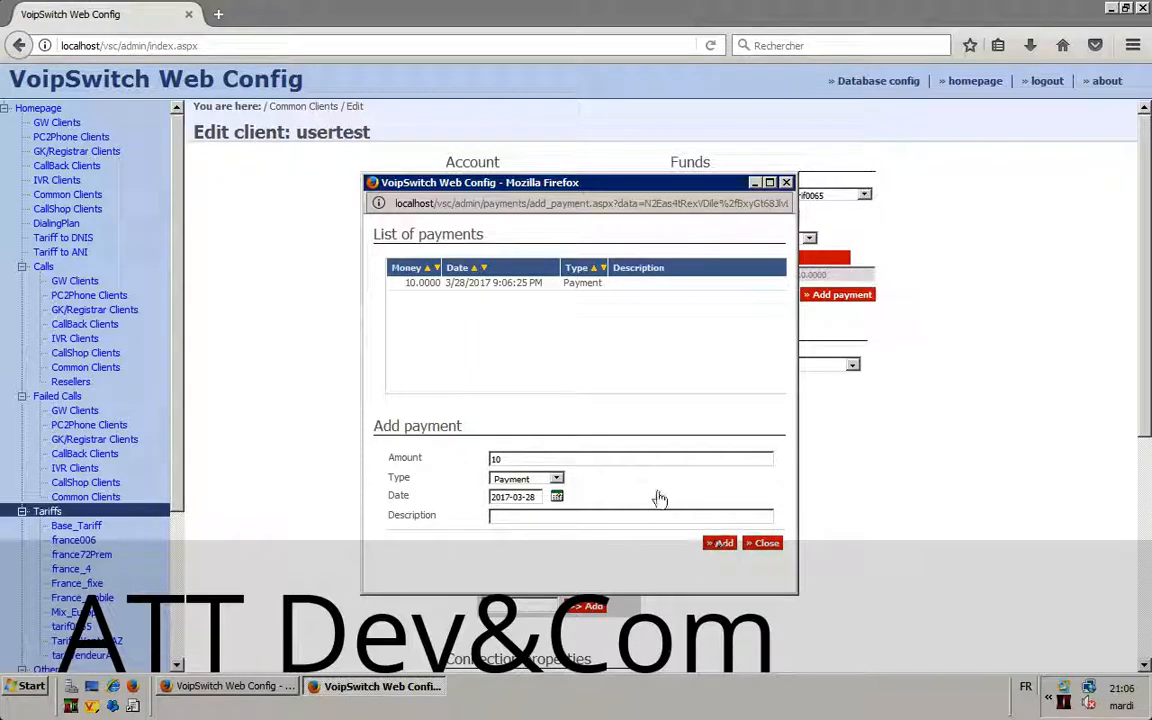
left_click(556, 480)
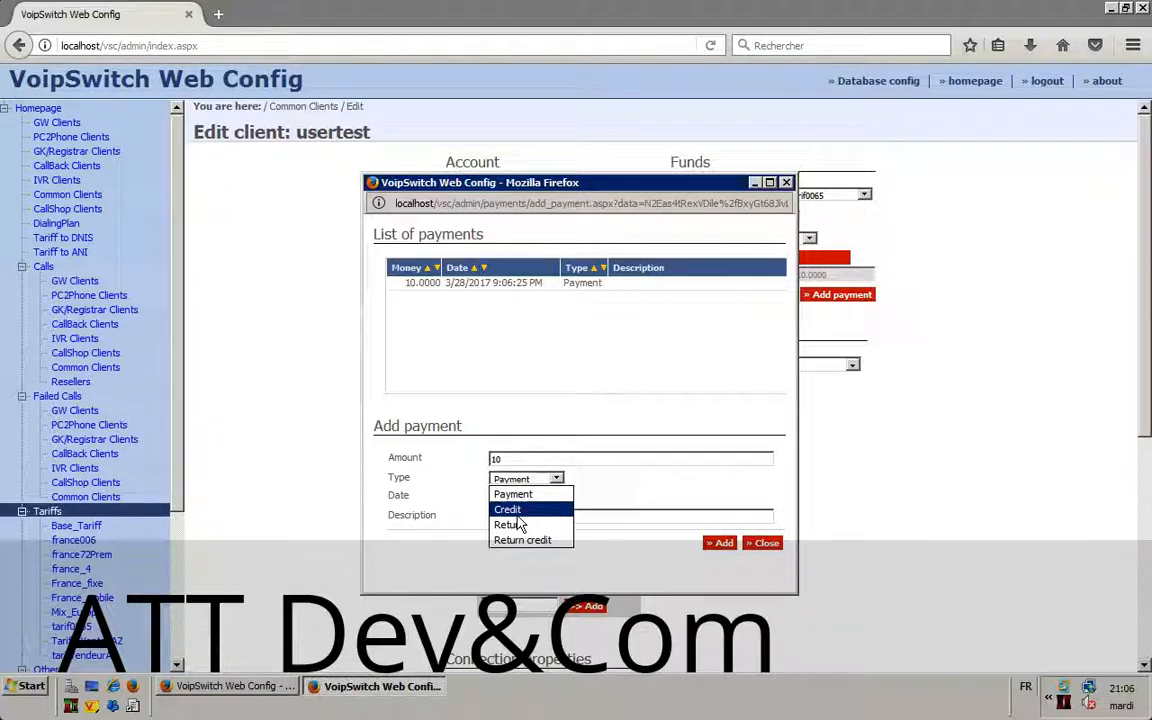
Step: Add a 5 entry of type Return to usertest's payment list
left_click(553, 492)
double_click(515, 459)
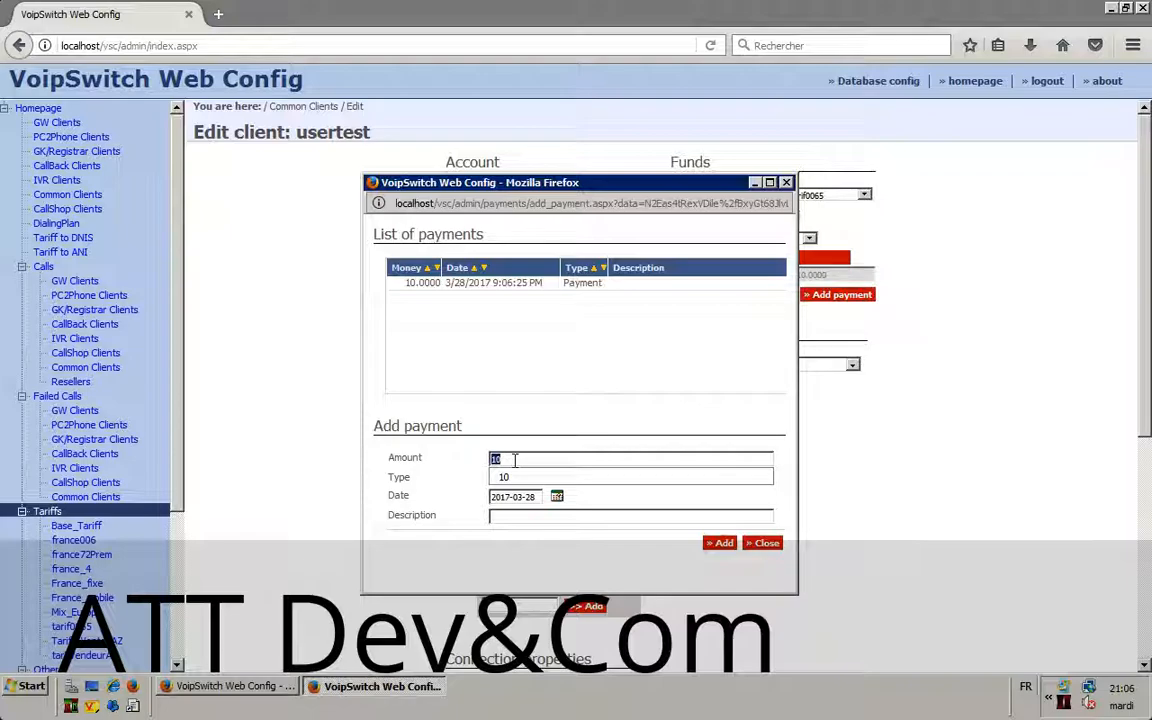
type("5")
left_click(554, 479)
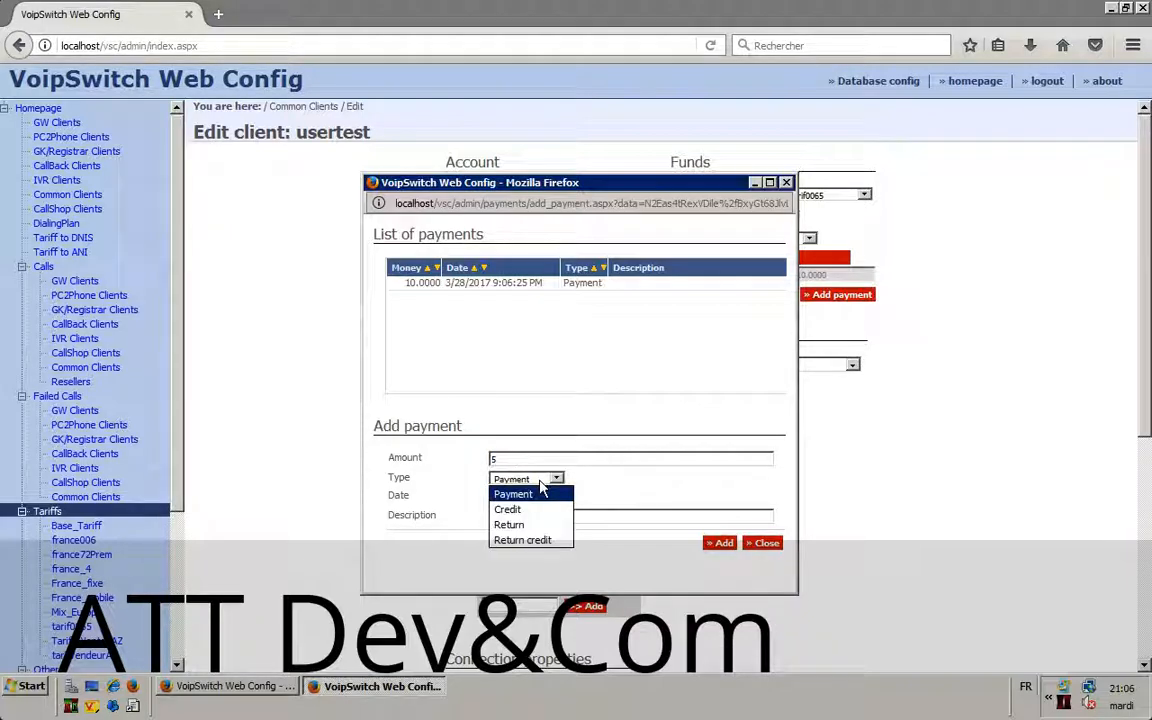
left_click(518, 525)
left_click(721, 545)
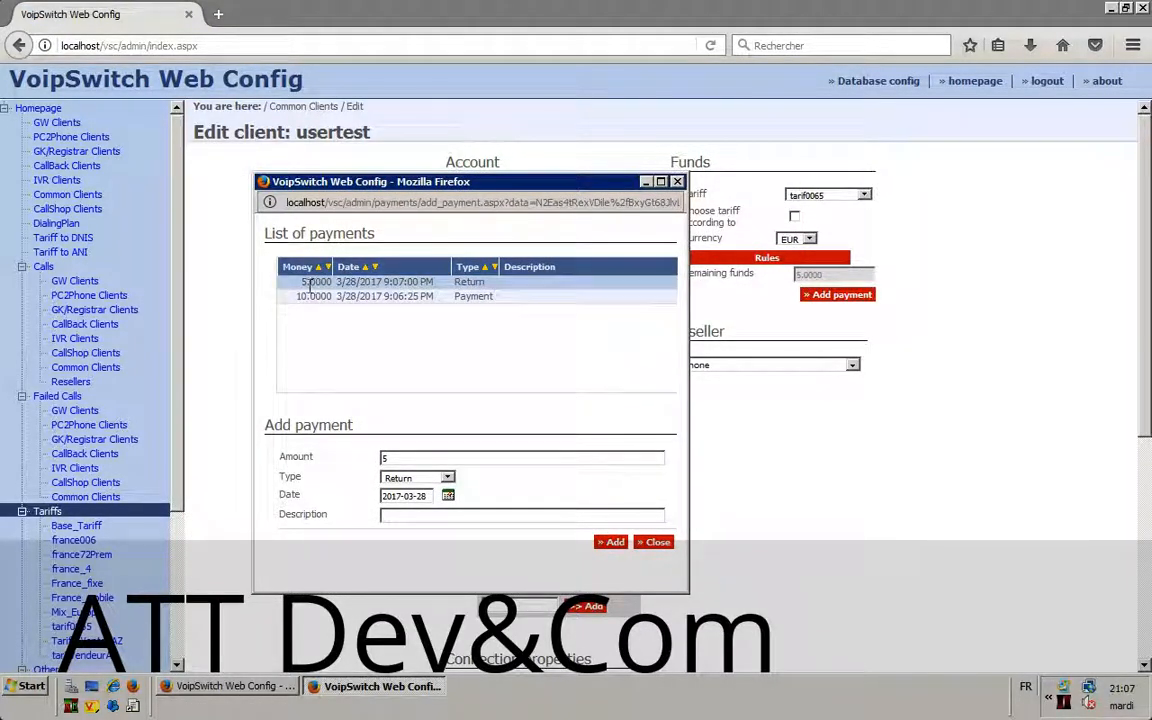
Step: Confirm the new entry's type stays Return and focus the empty Description field
double_click(470, 282)
left_click(447, 479)
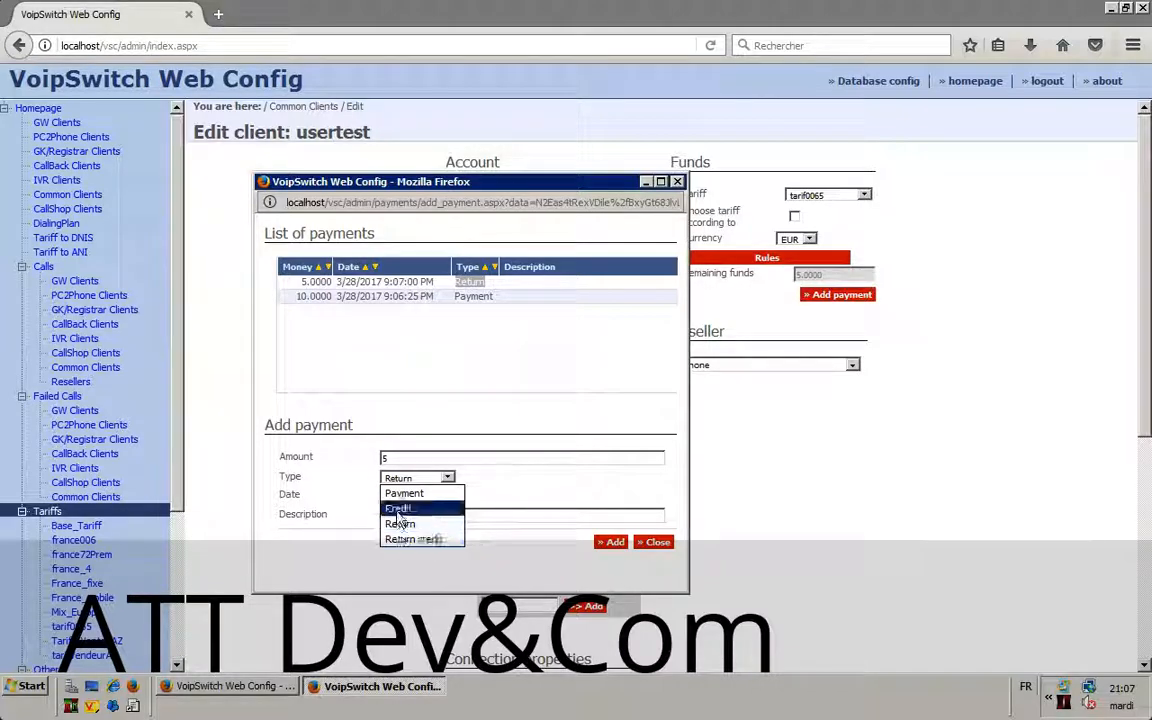
left_click(486, 485)
left_click(417, 518)
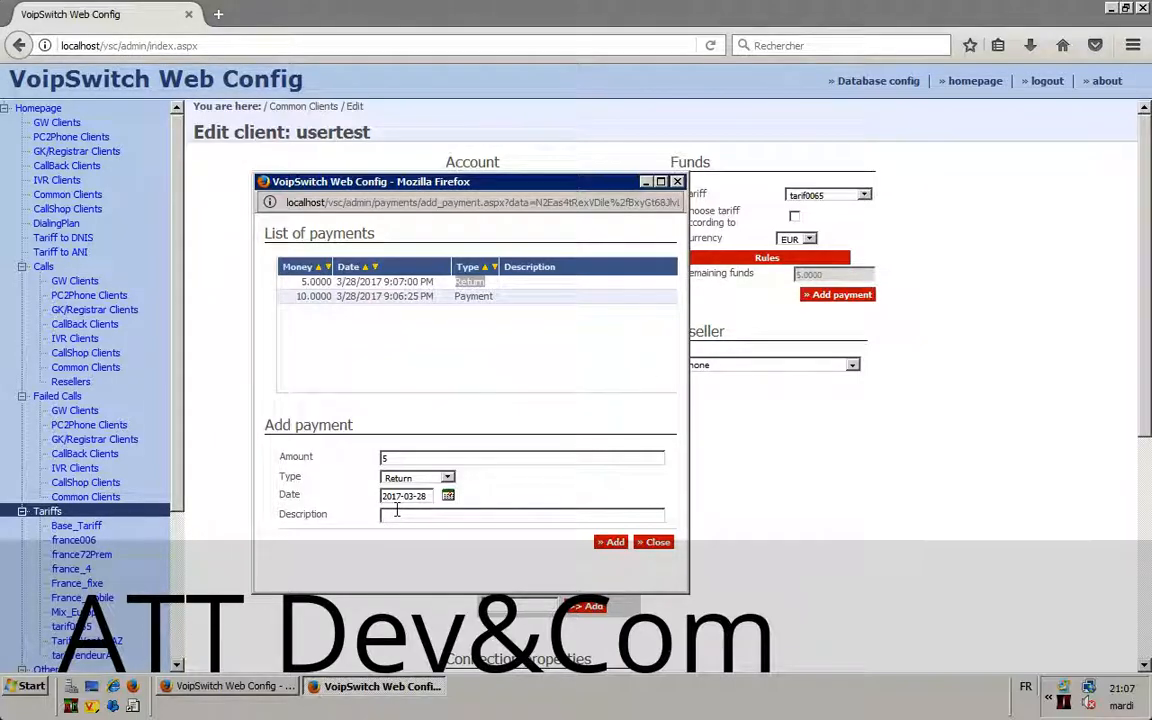
Step: Close the payments window, review the client page, and leave the full-screen remote session
left_click(657, 542)
scroll(715, 452, "down", 3)
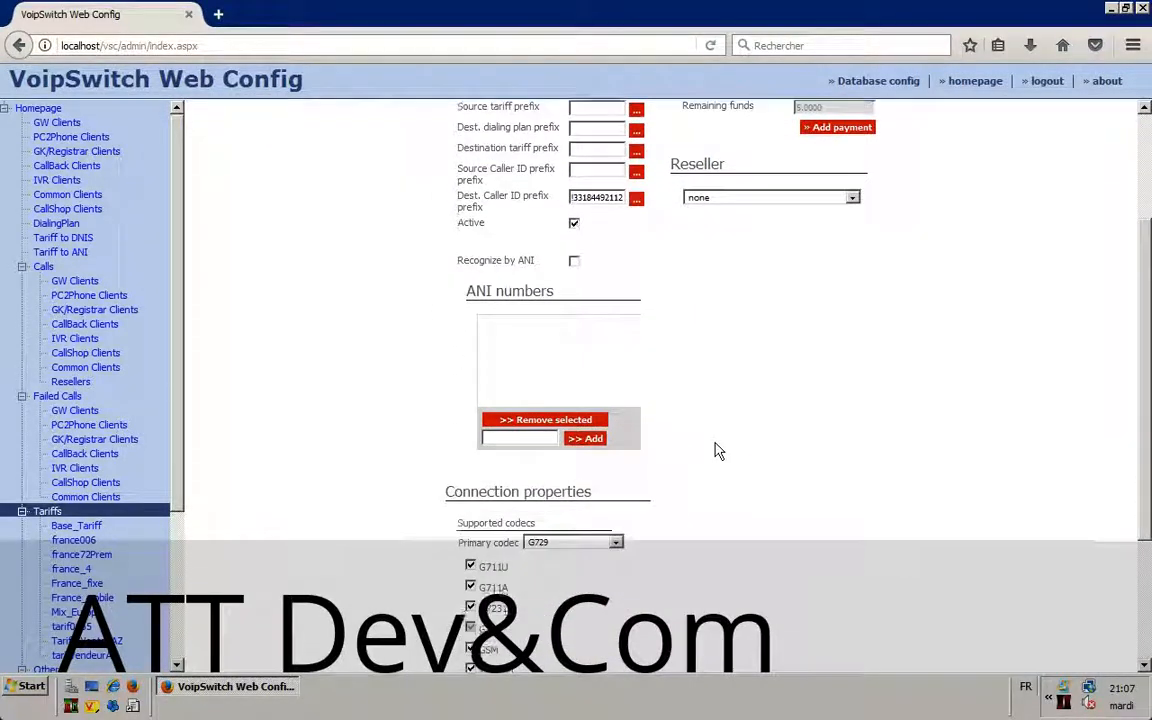
scroll(715, 450, "down", 3)
scroll(715, 450, "up", 6)
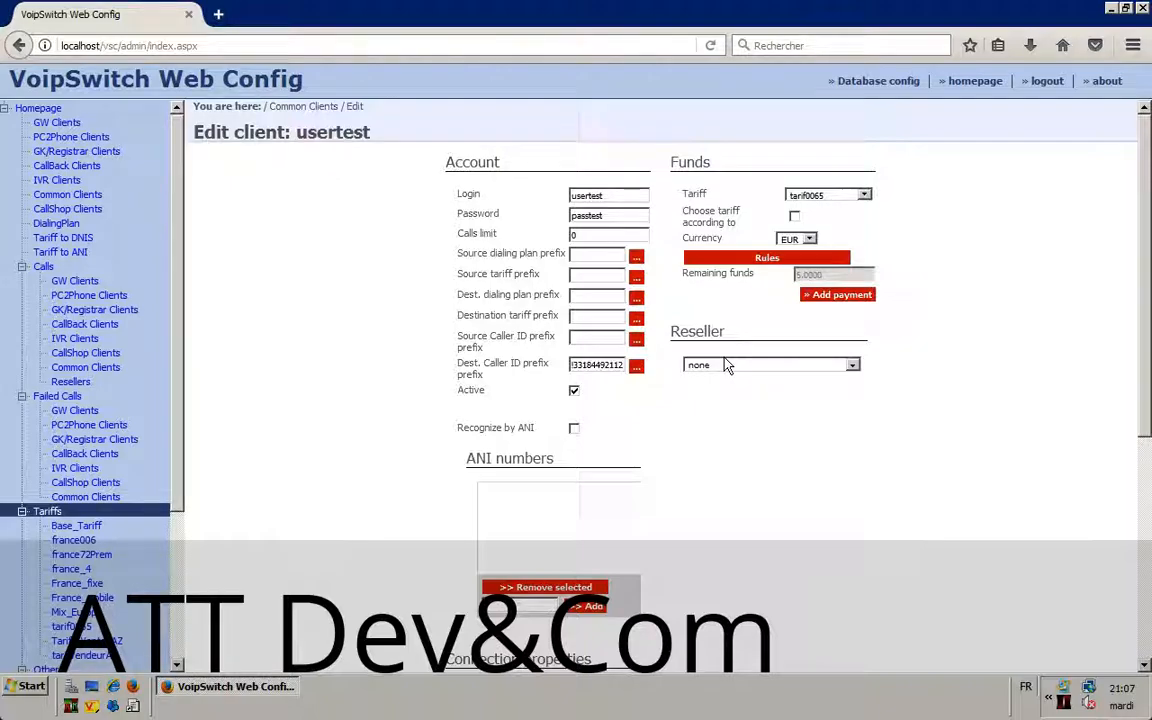
key("ctrl+Left")
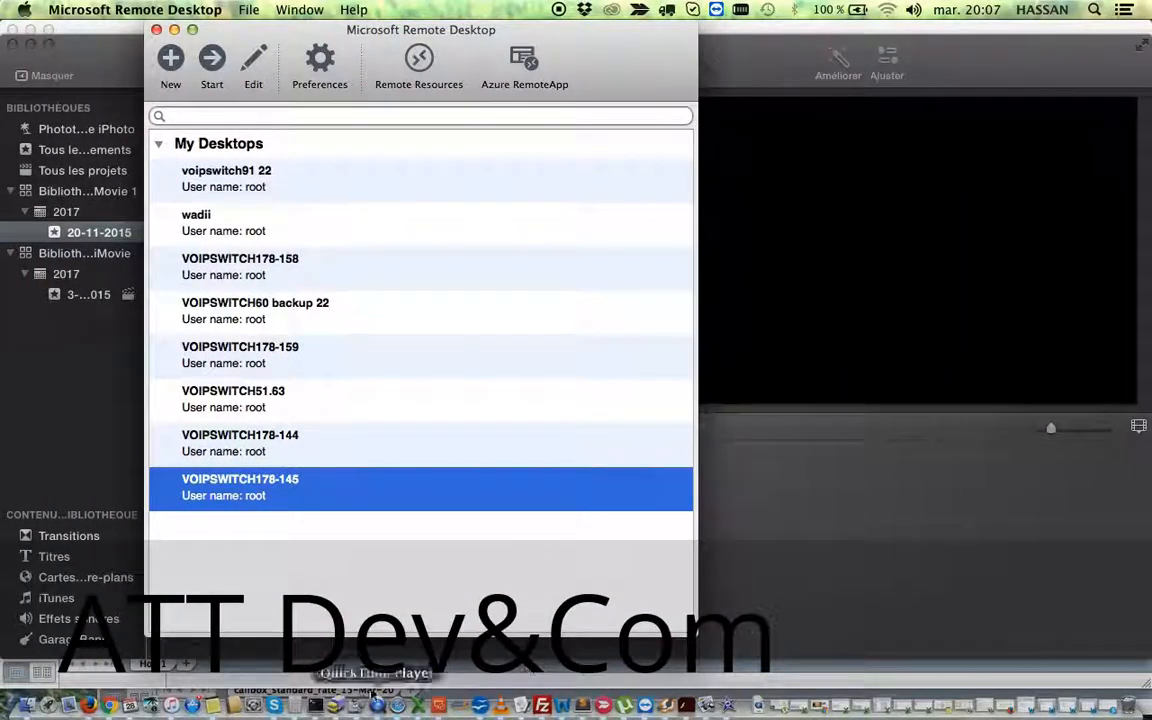
right_click(374, 700)
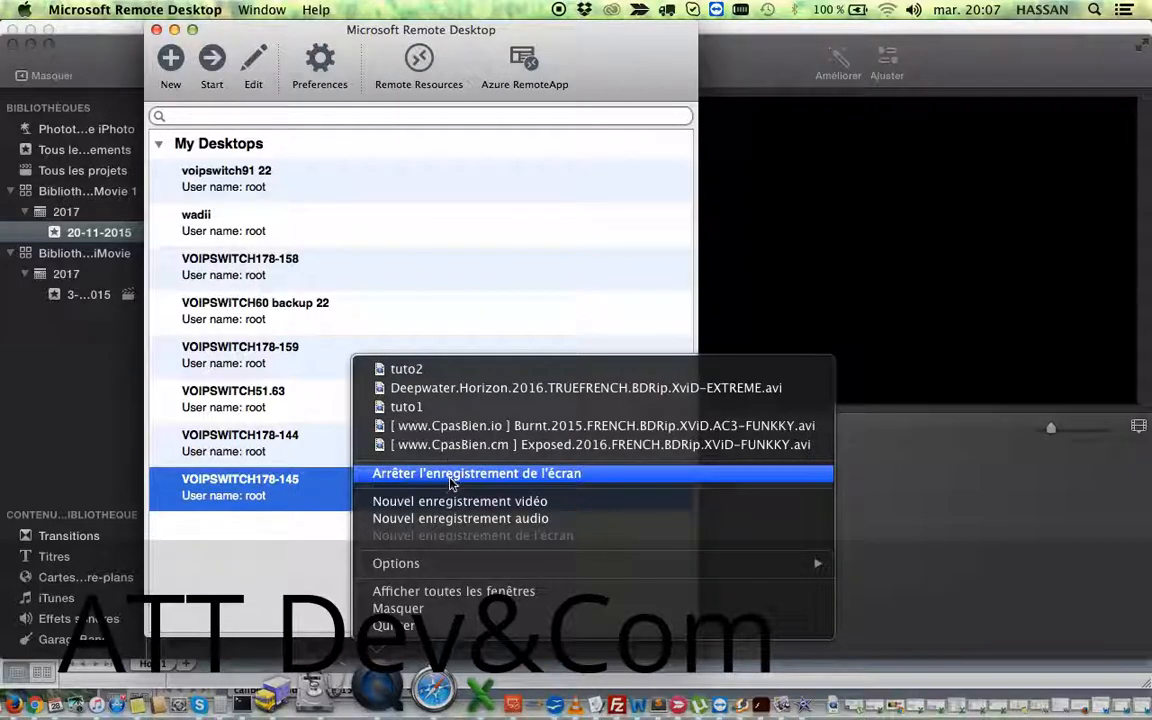